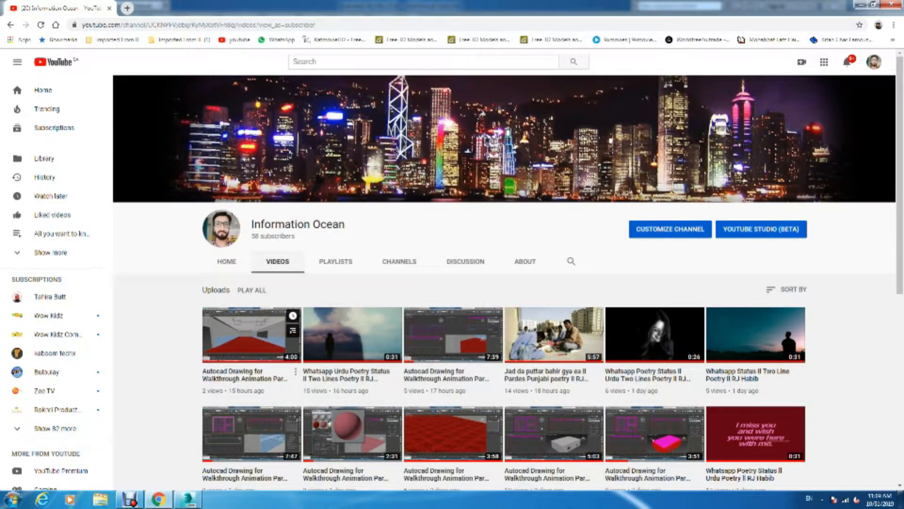
- Switch to the walkthrough scene in 3ds Max, show all four viewports and fit the whole model in them
{"action": "key", "text": "alt+Tab"}
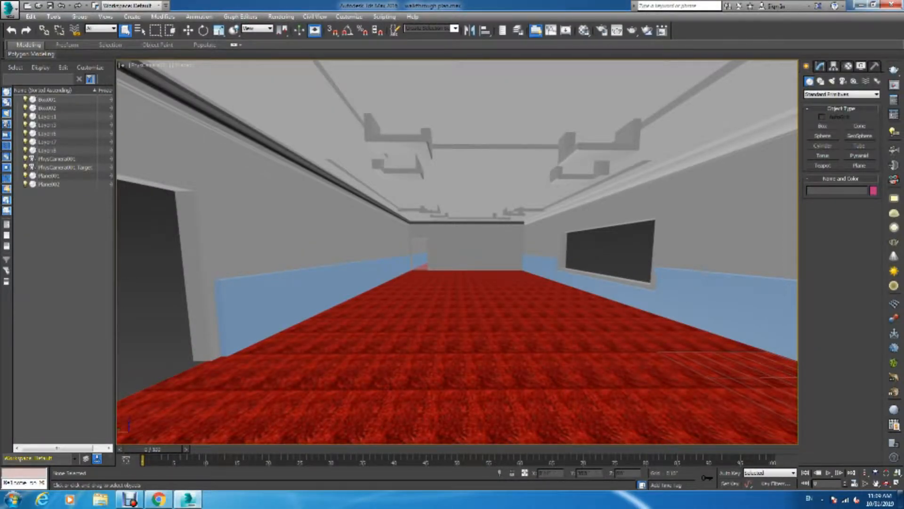
{"action": "key", "text": "alt+w"}
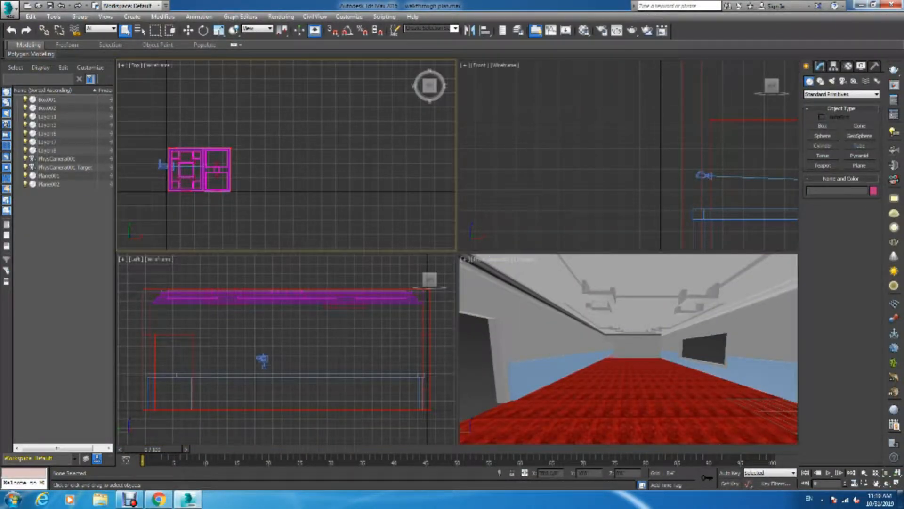
{"action": "key", "text": "ctrl+shift+z"}
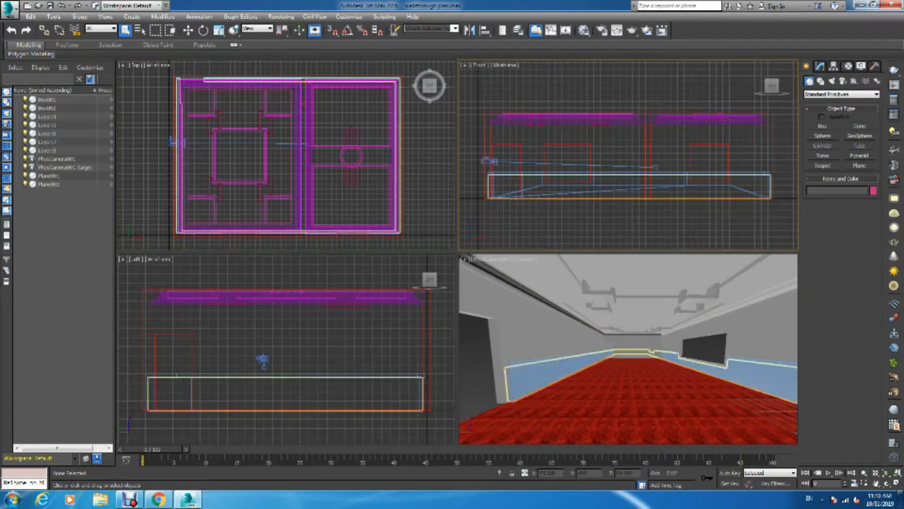
- Create a Box in the top view along the full partition wall between the two rooms and set its height to 3'0"
{"action": "left_click", "coordinate": [822, 126]}
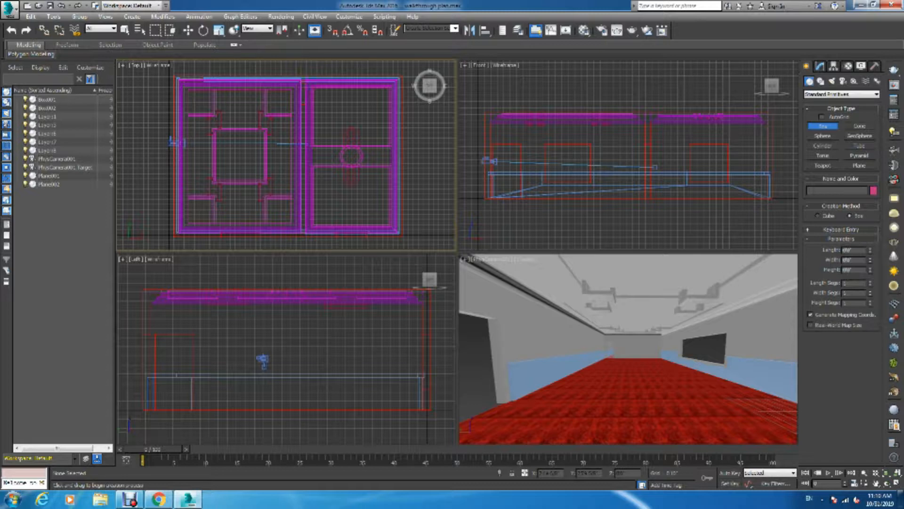
{"action": "left_click_drag", "start_coordinate": [300, 77], "coordinate": [309, 234]}
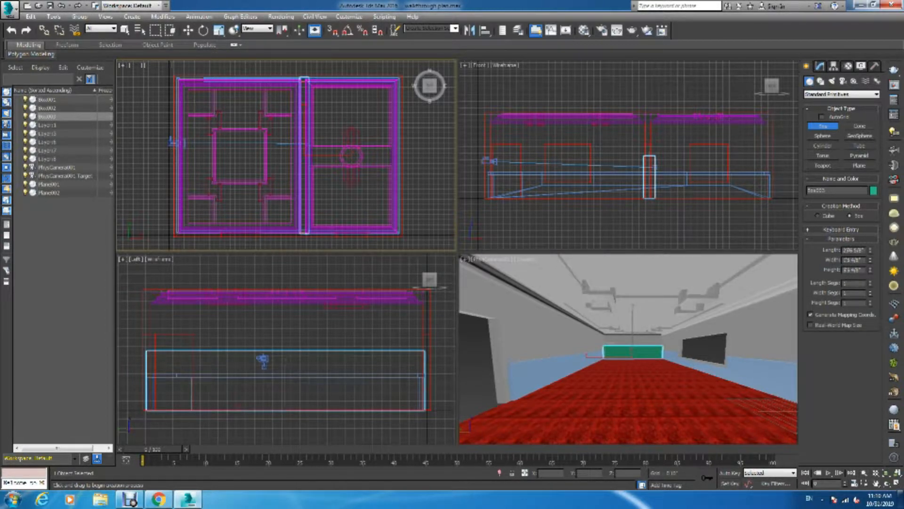
{"action": "double_click", "coordinate": [853, 269]}
{"action": "type", "text": "0"}
{"action": "key", "text": "Return"}
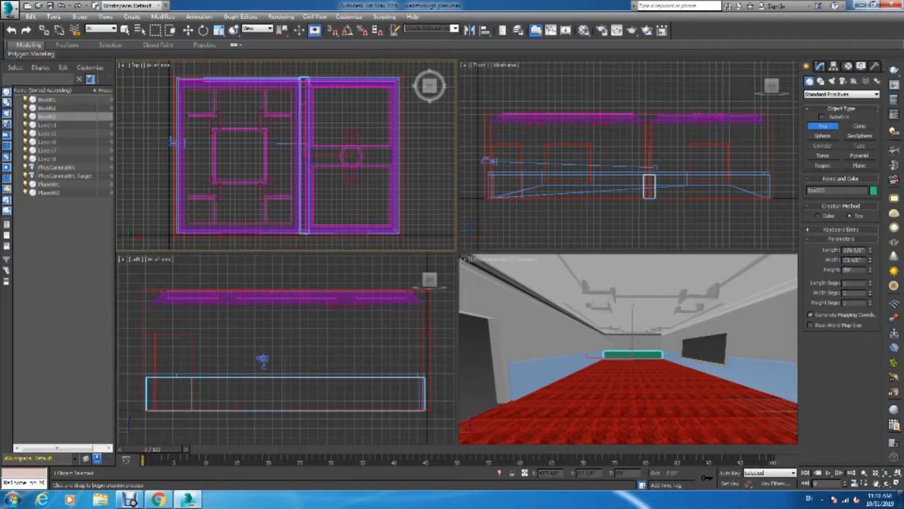
{"action": "key", "text": "q"}
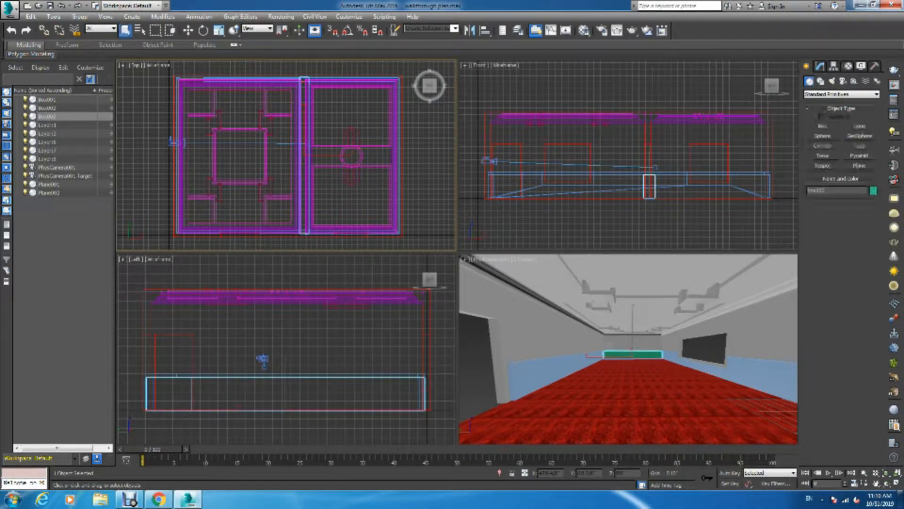
{"action": "key", "text": "ctrl+d"}
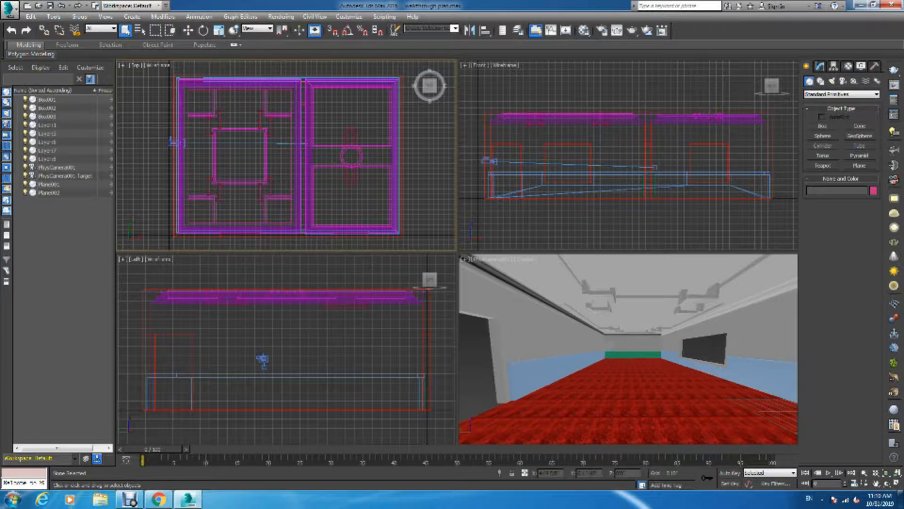
- Move the new box along X in the top view until it is centred across the partition wall
{"action": "left_click", "coordinate": [303, 156]}
{"action": "key", "text": "w"}
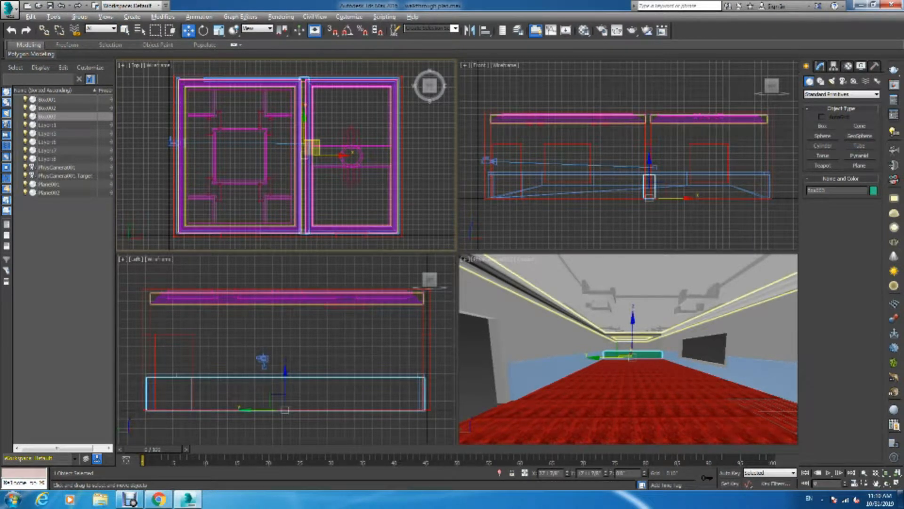
{"action": "key", "text": "alt+w"}
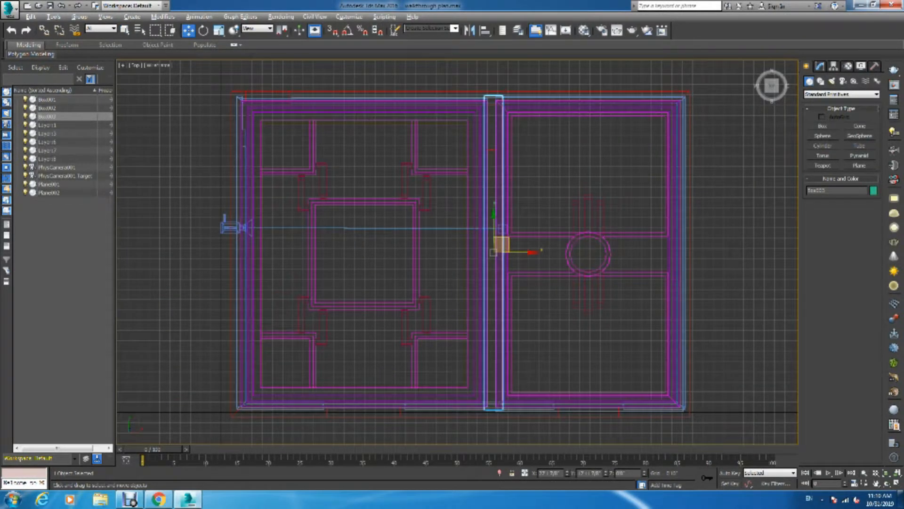
{"action": "scroll", "coordinate": [510, 254], "scroll_direction": "up", "scroll_amount": 4}
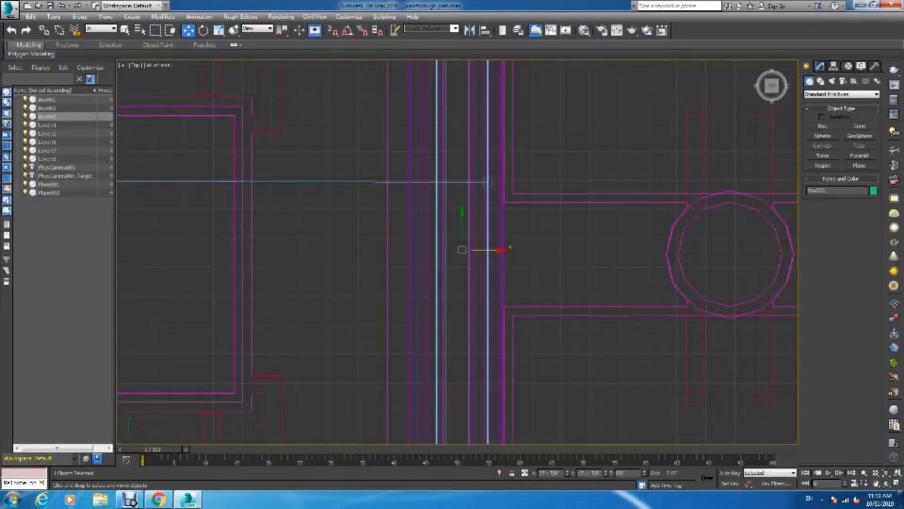
{"action": "scroll", "coordinate": [486, 248], "scroll_direction": "up", "scroll_amount": 3}
{"action": "scroll", "coordinate": [486, 248], "scroll_direction": "down", "scroll_amount": 2}
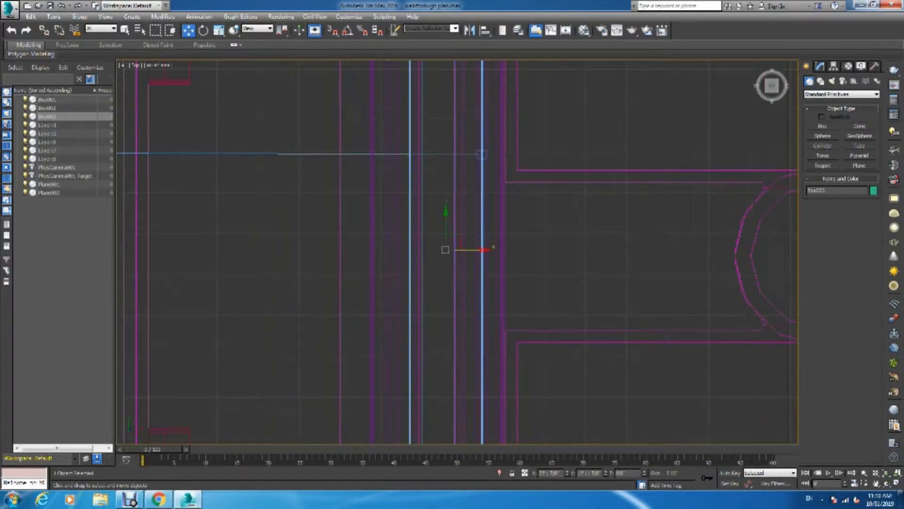
{"action": "left_click_drag", "start_coordinate": [485, 249], "coordinate": [476, 250]}
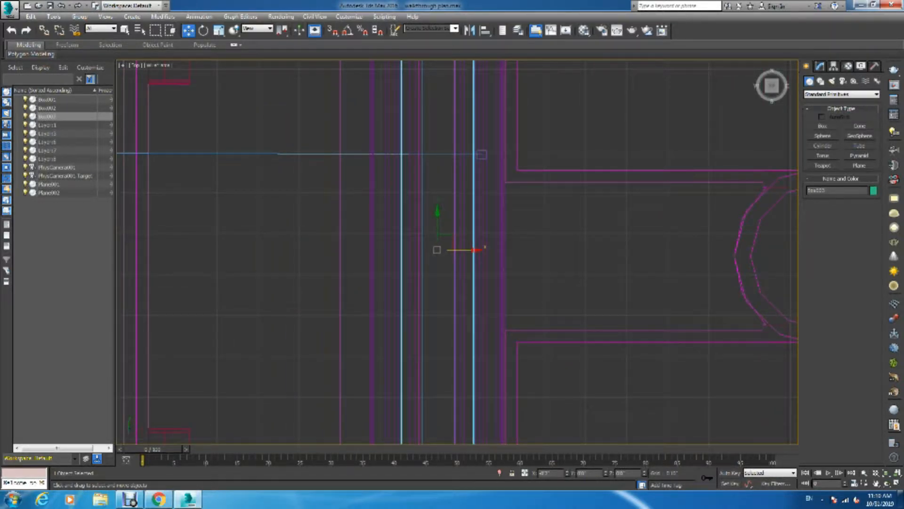
{"action": "scroll", "coordinate": [481, 256], "scroll_direction": "down", "scroll_amount": 5}
{"action": "scroll", "coordinate": [489, 262], "scroll_direction": "up", "scroll_amount": 3}
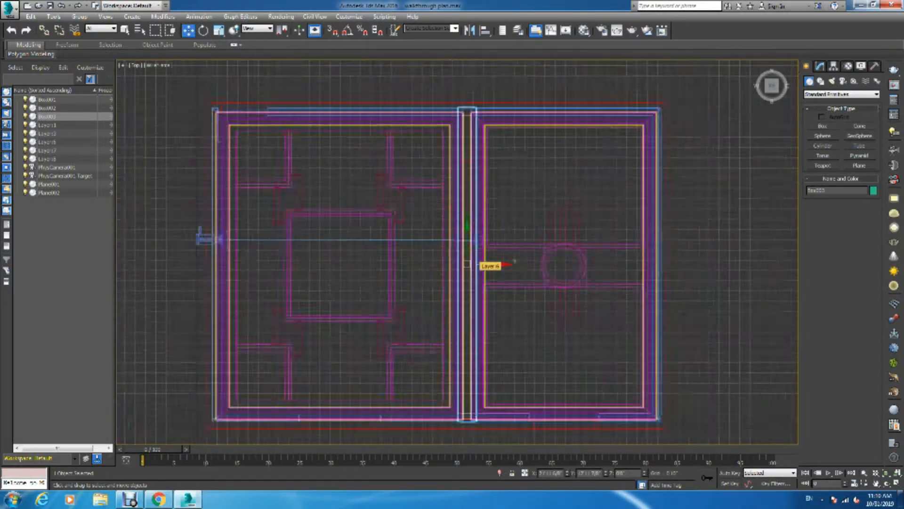
{"action": "scroll", "coordinate": [471, 250], "scroll_direction": "up", "scroll_amount": 5}
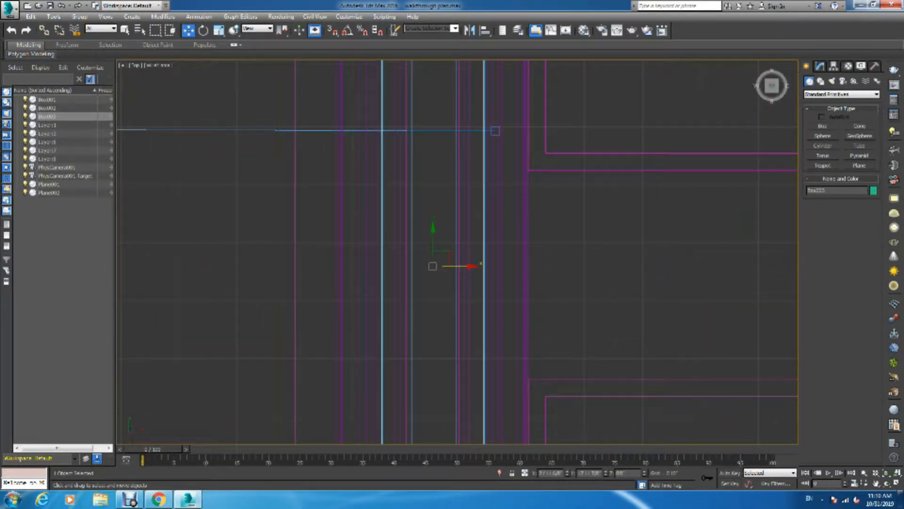
{"action": "left_click_drag", "start_coordinate": [480, 264], "coordinate": [480, 263]}
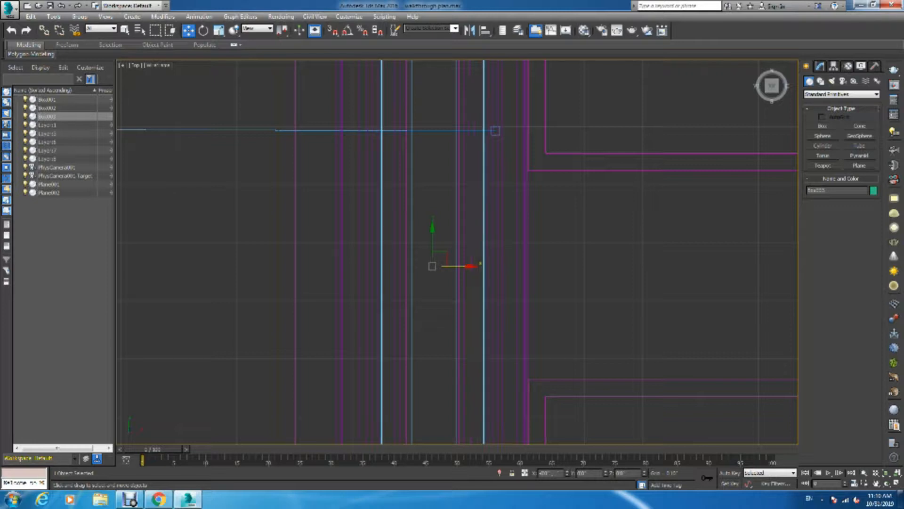
- Reduce the box's width and length to fit the partition wall between the outer walls, nudging it back to centre
{"action": "scroll", "coordinate": [466, 302], "scroll_direction": "down", "scroll_amount": 8}
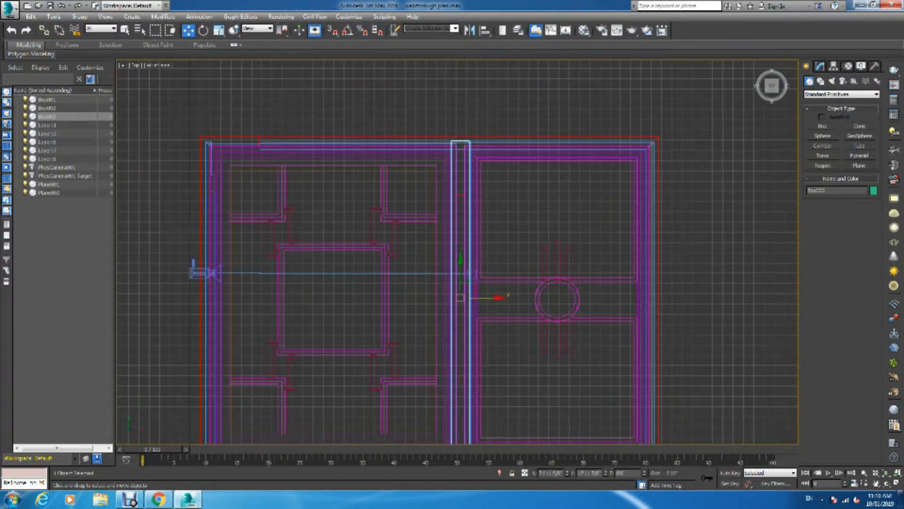
{"action": "scroll", "coordinate": [456, 128], "scroll_direction": "up", "scroll_amount": 4}
{"action": "scroll", "coordinate": [452, 158], "scroll_direction": "up", "scroll_amount": 4}
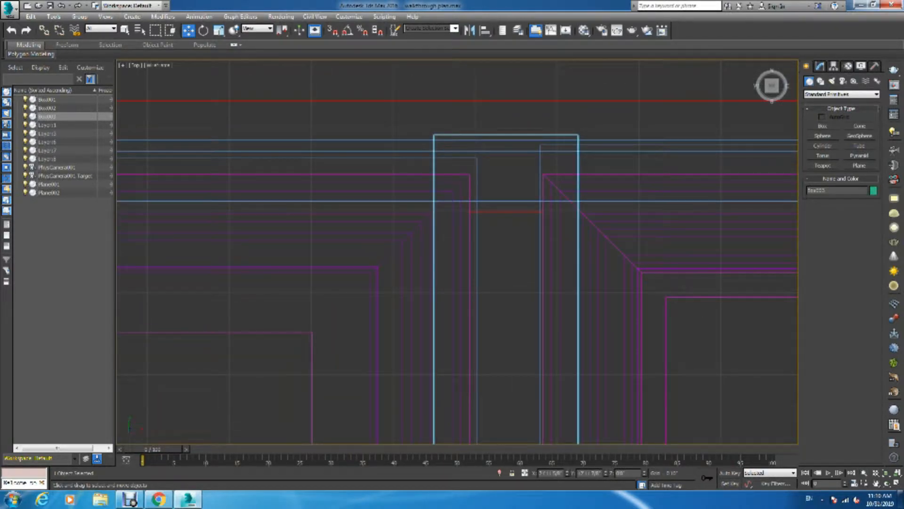
{"action": "left_click", "coordinate": [819, 66]}
{"action": "left_click_drag", "start_coordinate": [869, 209], "coordinate": [870, 219]}
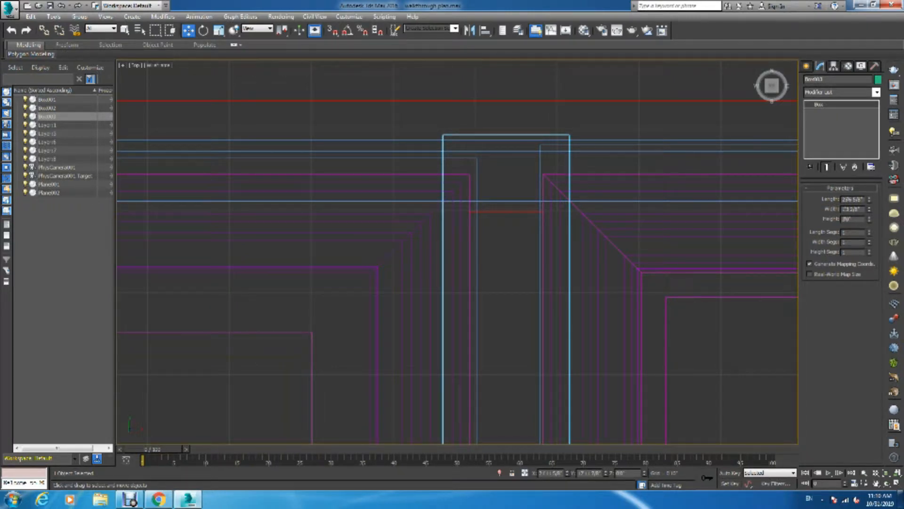
{"action": "left_click_drag", "start_coordinate": [569, 292], "coordinate": [572, 292]}
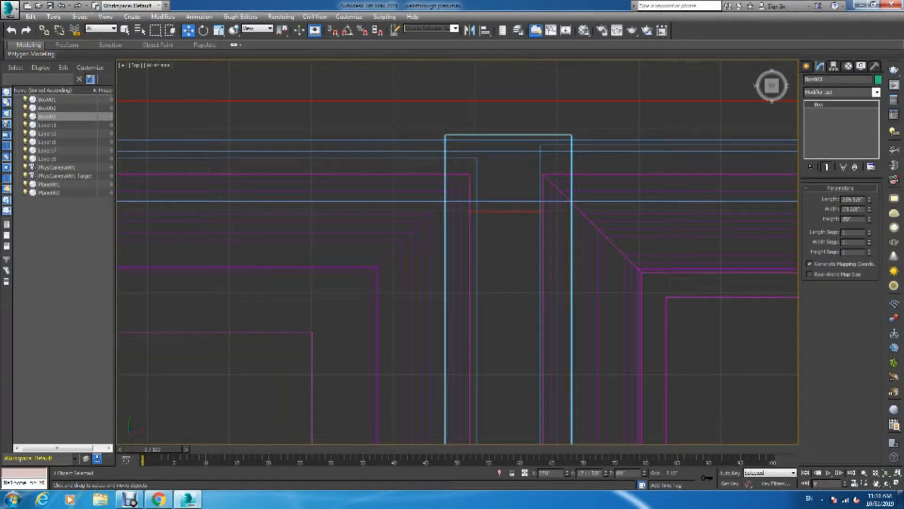
{"action": "left_click_drag", "start_coordinate": [870, 200], "coordinate": [870, 203]}
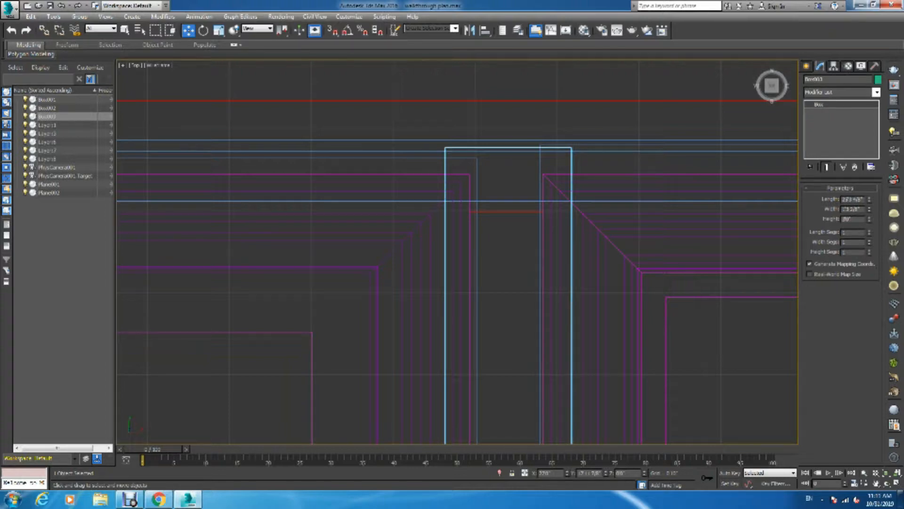
{"action": "scroll", "coordinate": [688, 299], "scroll_direction": "down", "scroll_amount": 15}
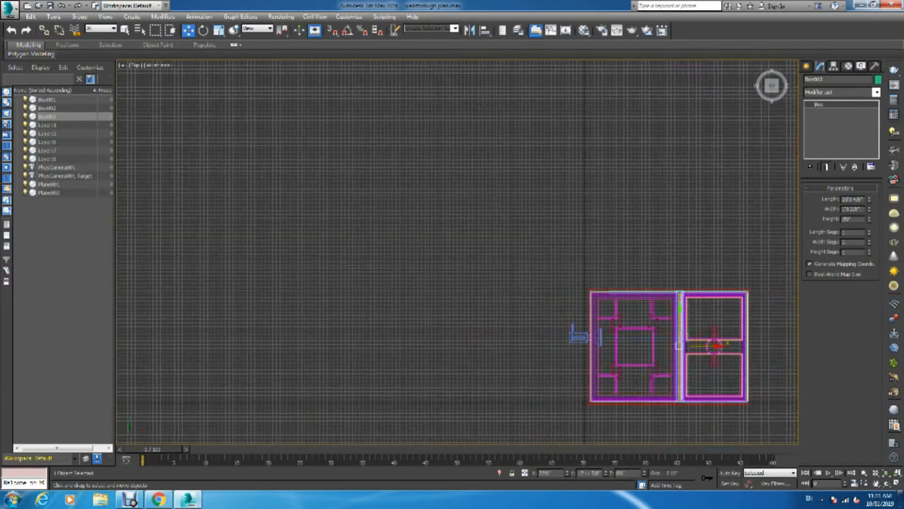
{"action": "scroll", "coordinate": [685, 348], "scroll_direction": "up", "scroll_amount": 15}
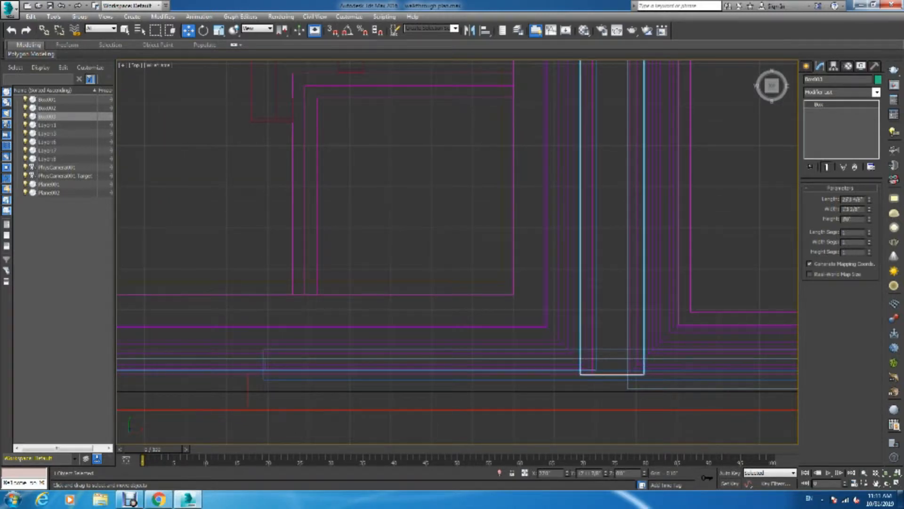
{"action": "scroll", "coordinate": [646, 358], "scroll_direction": "down", "scroll_amount": 8}
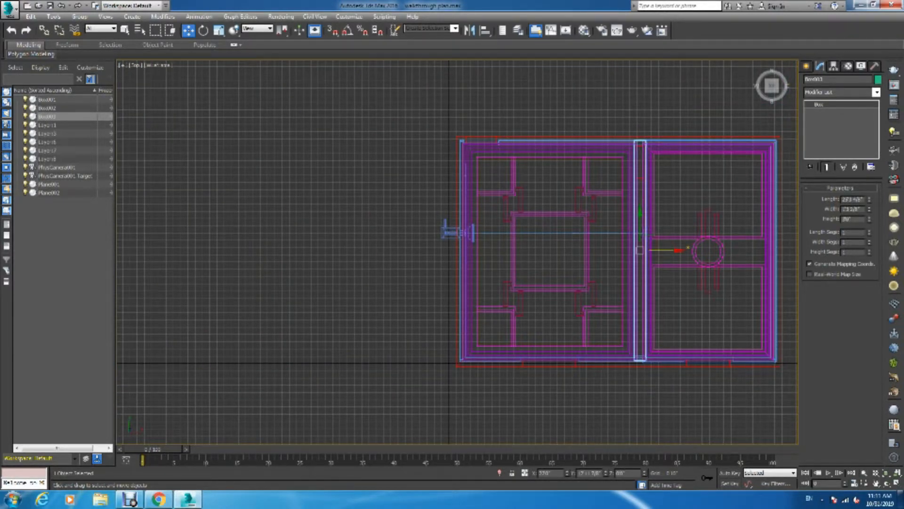
- Copy the partition box upward in the left view and set the copy's height to 0'5" for a thin cap strip
{"action": "key", "text": "alt+w"}
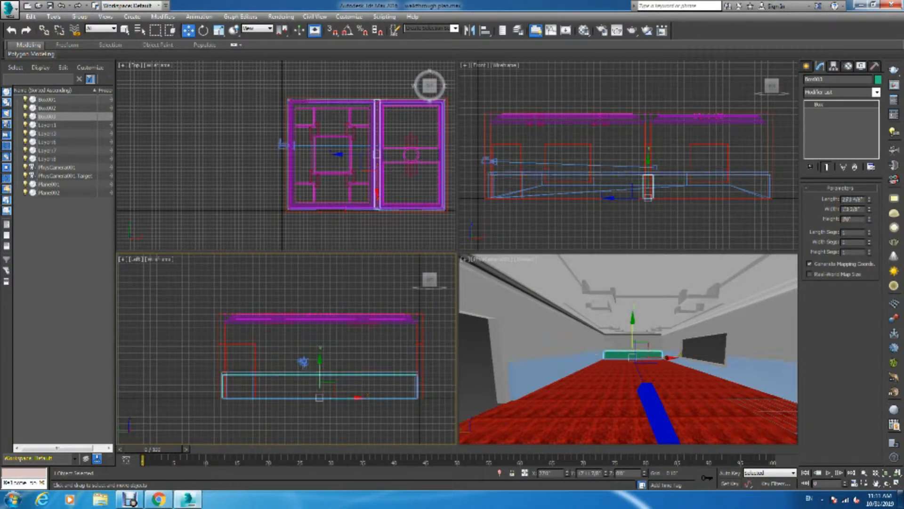
{"action": "left_click_drag", "start_coordinate": [319, 369], "coordinate": [319, 345]}
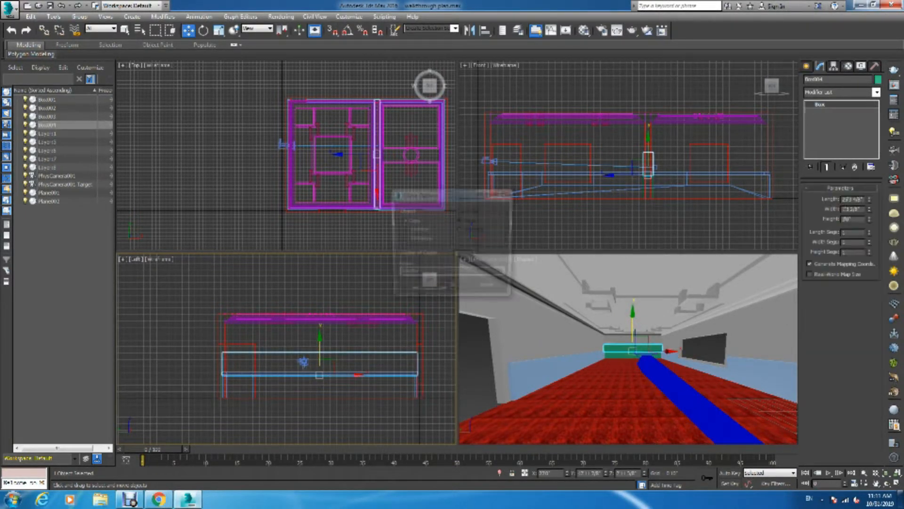
{"action": "key", "text": "Return"}
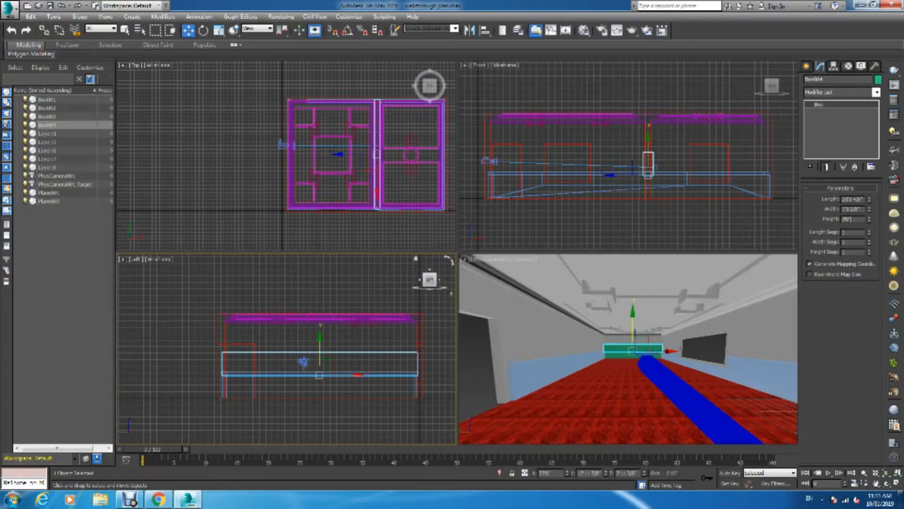
{"action": "double_click", "coordinate": [851, 219]}
{"action": "type", "text": "3"}
{"action": "key", "text": "Return"}
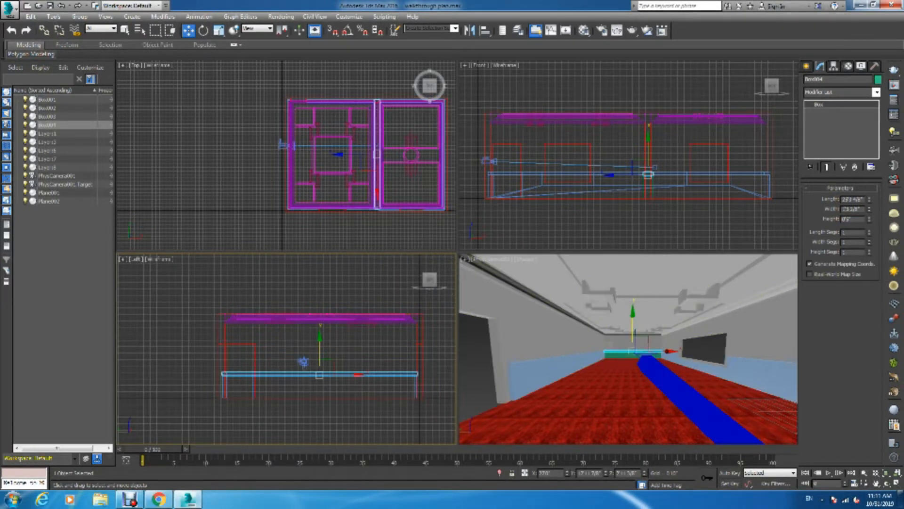
- Adjust the cap strip vertically in the left view so it sits flush on top of the partition box
{"action": "scroll", "coordinate": [320, 375], "scroll_direction": "up", "scroll_amount": 6}
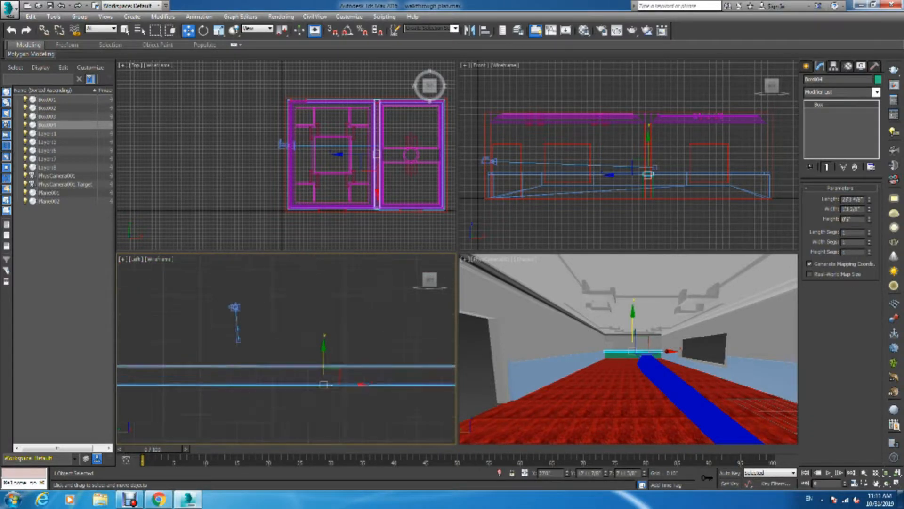
{"action": "left_click_drag", "start_coordinate": [321, 372], "coordinate": [322, 367]}
{"action": "scroll", "coordinate": [321, 382], "scroll_direction": "up", "scroll_amount": 6}
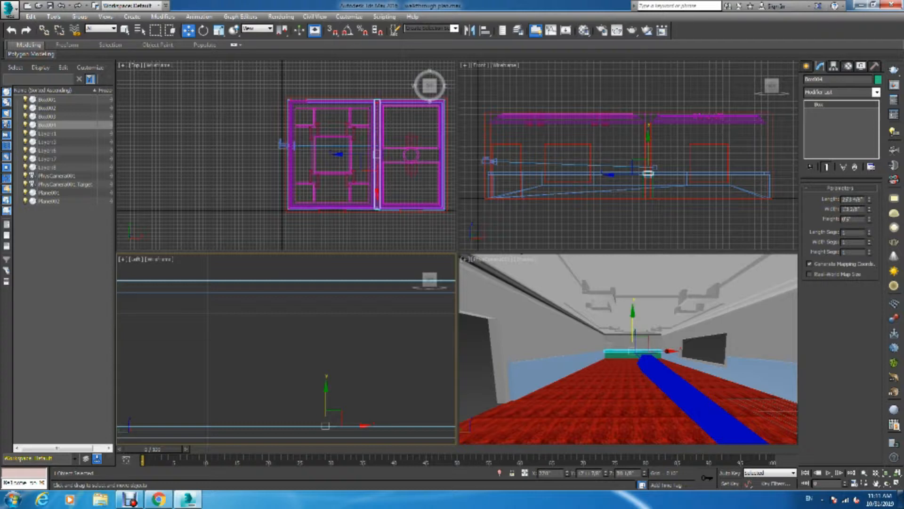
{"action": "left_click_drag", "start_coordinate": [326, 396], "coordinate": [326, 411]}
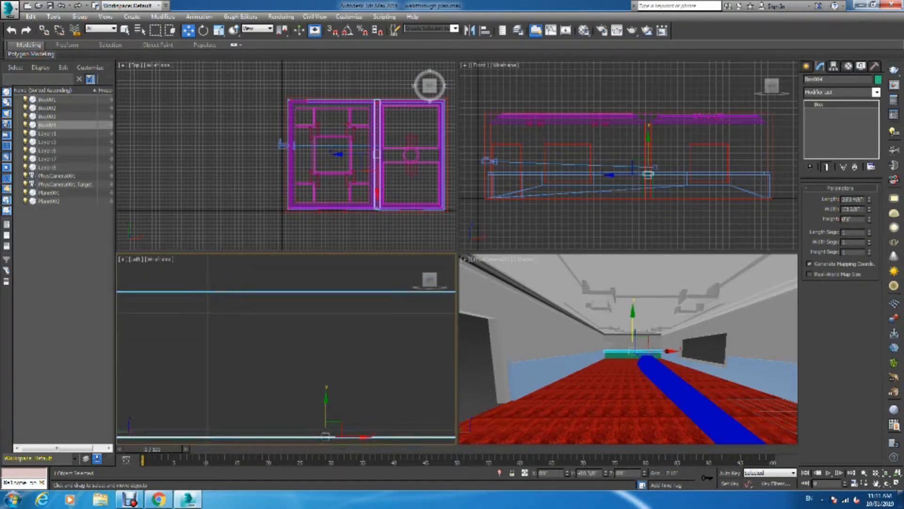
{"action": "scroll", "coordinate": [354, 354], "scroll_direction": "down", "scroll_amount": 9}
{"action": "scroll", "coordinate": [353, 354], "scroll_direction": "down", "scroll_amount": 2}
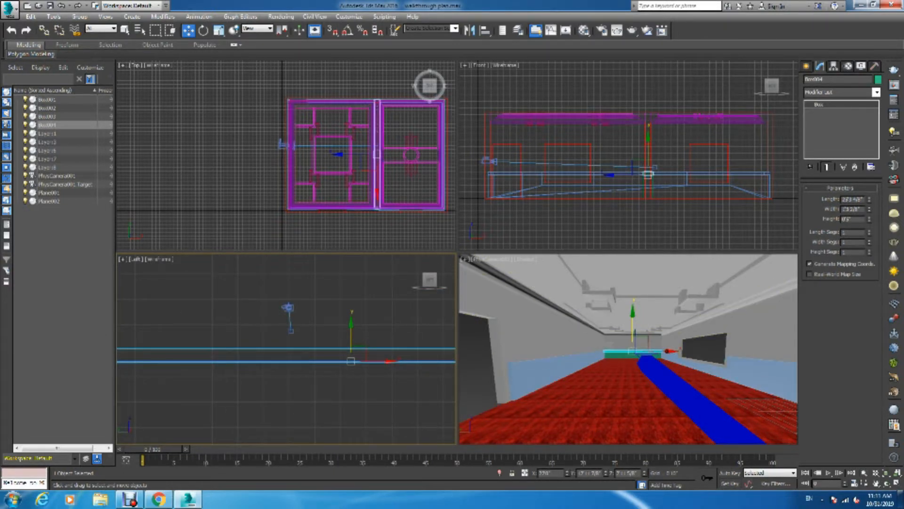
- Examine how the cap strip fits the partition wall in the top and left views, and clear the selection
{"action": "right_click", "coordinate": [383, 132]}
{"action": "scroll", "coordinate": [384, 132], "scroll_direction": "up", "scroll_amount": 4}
{"action": "scroll", "coordinate": [353, 70], "scroll_direction": "up", "scroll_amount": 4}
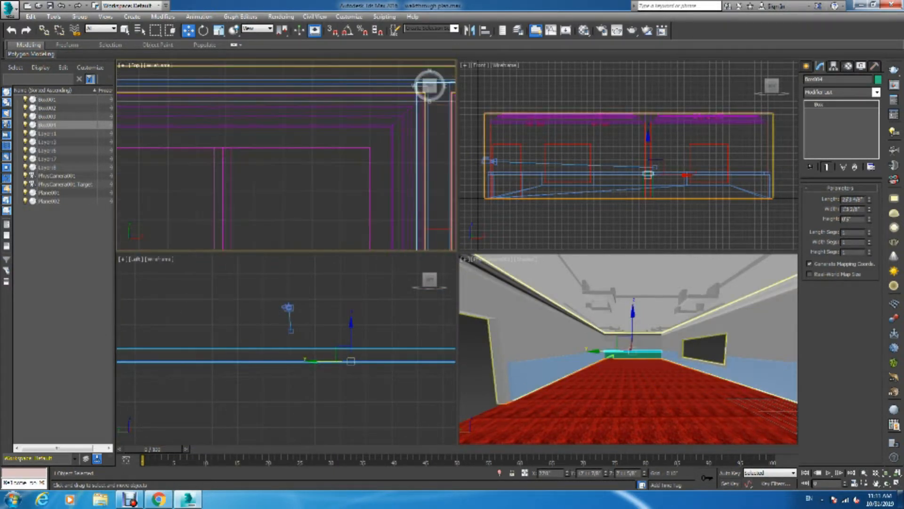
{"action": "scroll", "coordinate": [348, 94], "scroll_direction": "down", "scroll_amount": 5}
{"action": "scroll", "coordinate": [374, 172], "scroll_direction": "up", "scroll_amount": 5}
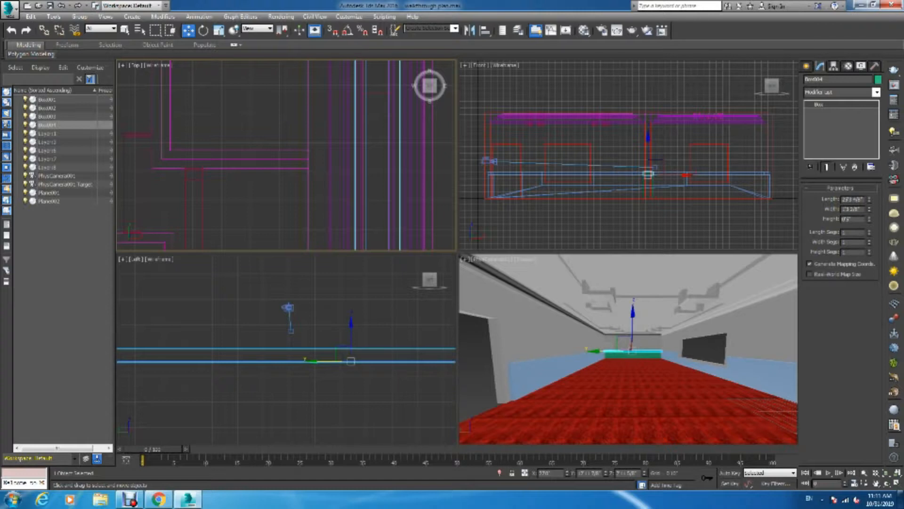
{"action": "left_click", "coordinate": [349, 340]}
{"action": "scroll", "coordinate": [349, 344], "scroll_direction": "down", "scroll_amount": 5}
{"action": "scroll", "coordinate": [223, 361], "scroll_direction": "up", "scroll_amount": 5}
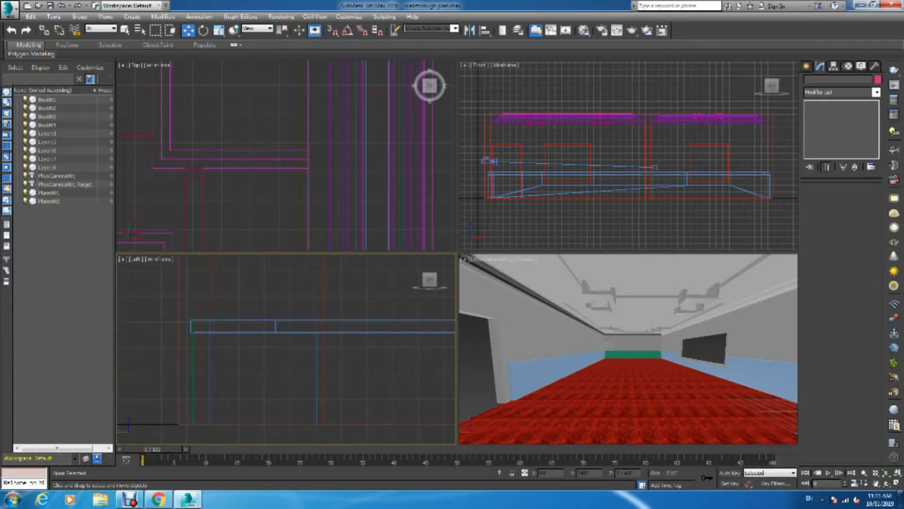
- Slightly reduce the width of the partition box beneath the cap strip so it sits narrower than the strip, and clear the selection
{"action": "scroll", "coordinate": [195, 327], "scroll_direction": "up", "scroll_amount": 5}
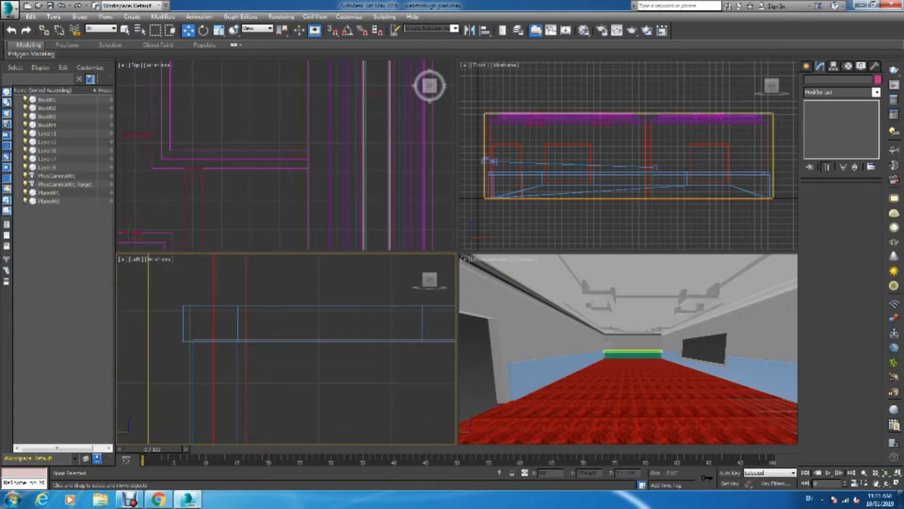
{"action": "left_click", "coordinate": [284, 340]}
{"action": "scroll", "coordinate": [285, 340], "scroll_direction": "up", "scroll_amount": 1}
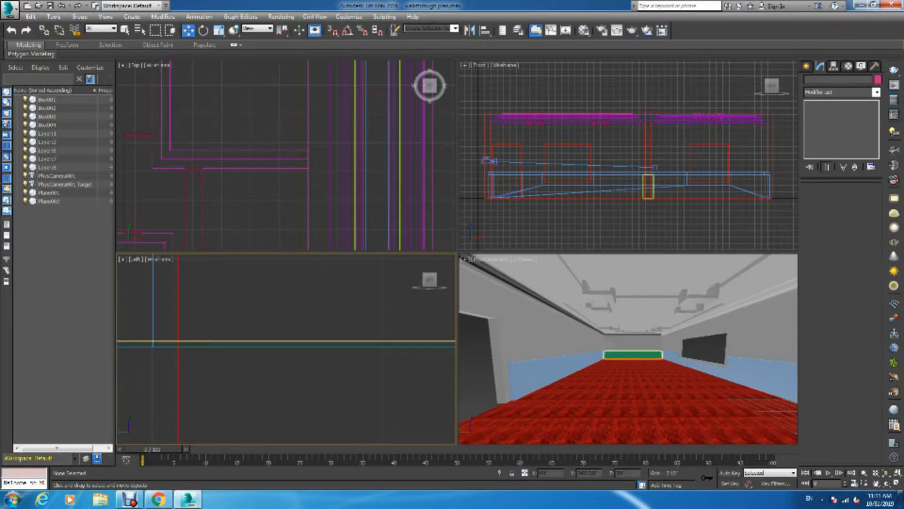
{"action": "left_click", "coordinate": [286, 340]}
{"action": "scroll", "coordinate": [286, 340], "scroll_direction": "down", "scroll_amount": 2}
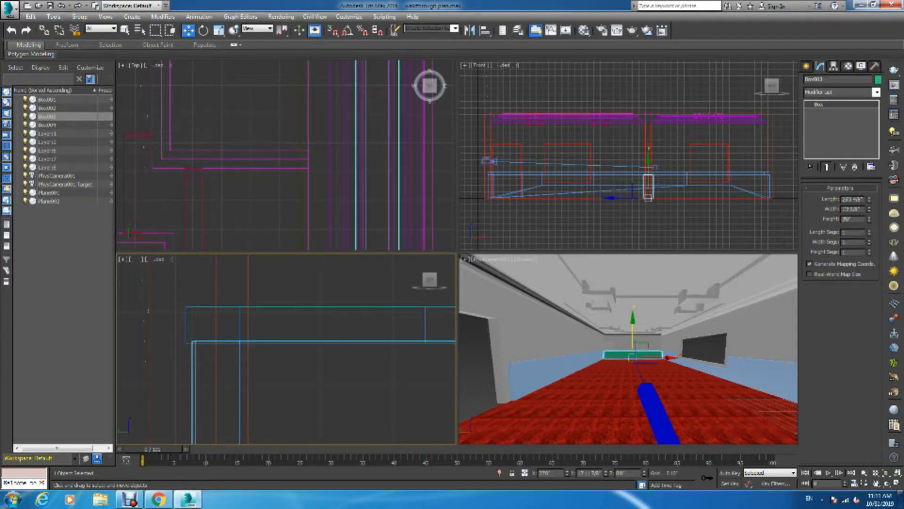
{"action": "left_click_drag", "start_coordinate": [869, 209], "coordinate": [869, 216]}
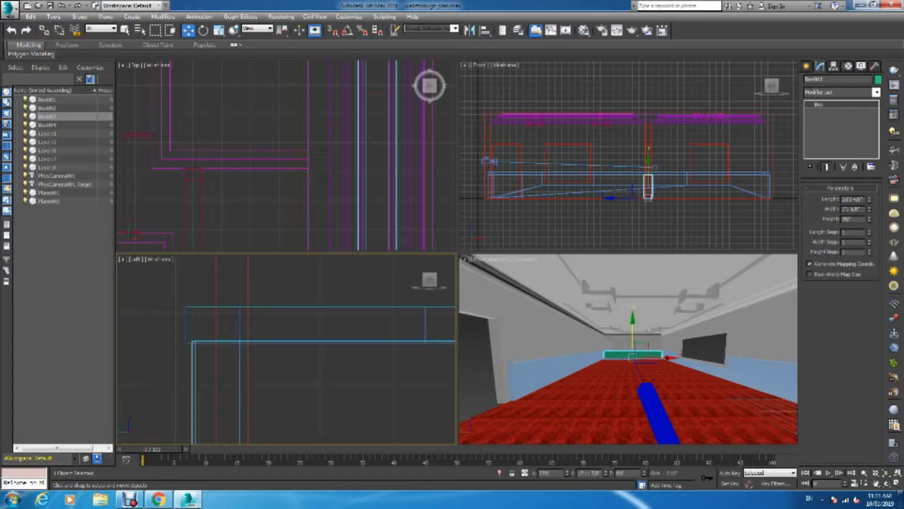
{"action": "left_click", "coordinate": [869, 211]}
{"action": "left_click_drag", "start_coordinate": [869, 217], "coordinate": [869, 223]}
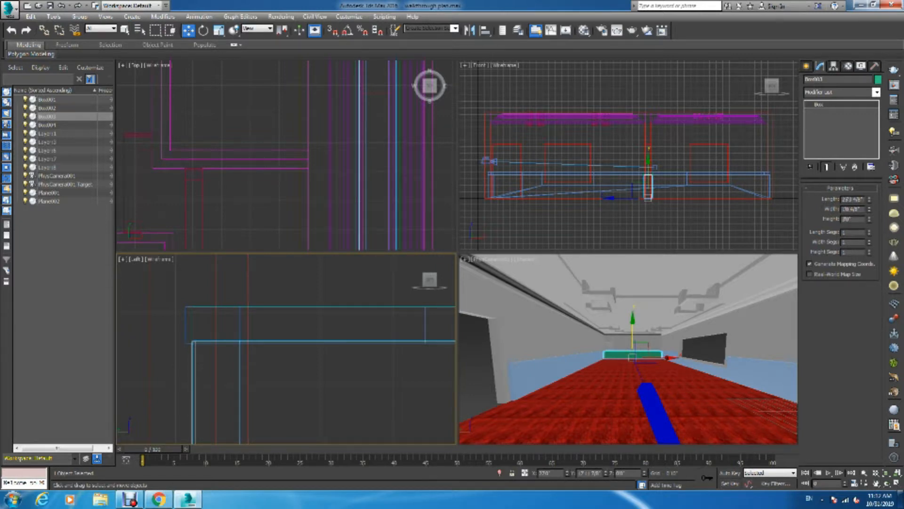
{"action": "right_click", "coordinate": [439, 205]}
{"action": "scroll", "coordinate": [440, 204], "scroll_direction": "down", "scroll_amount": 6}
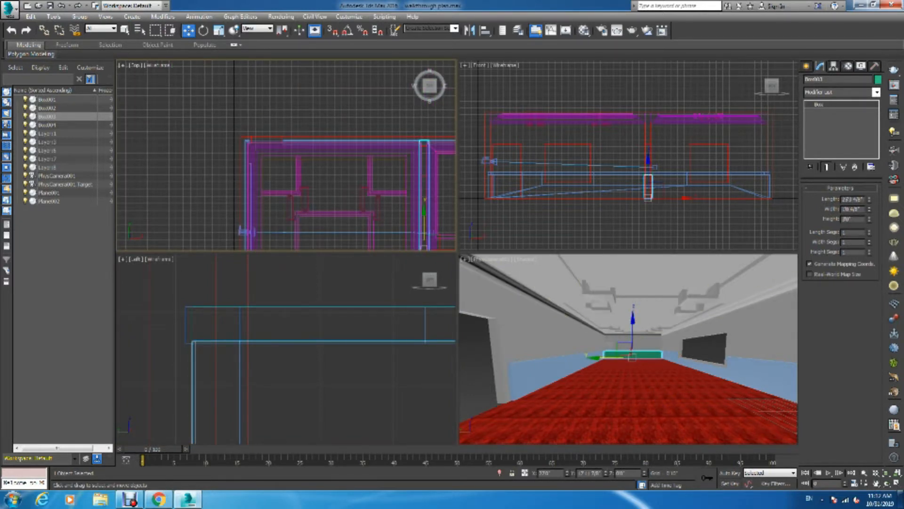
{"action": "left_click", "coordinate": [440, 205]}
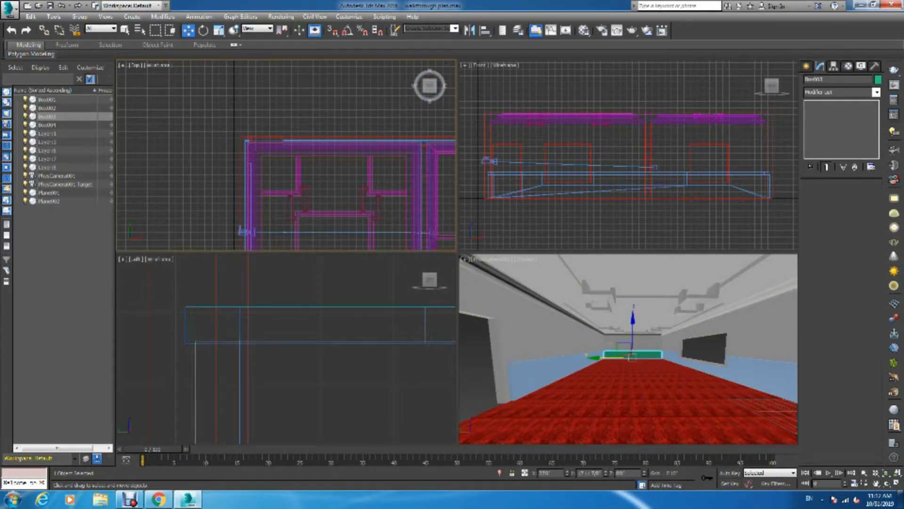
{"action": "left_click", "coordinate": [330, 373]}
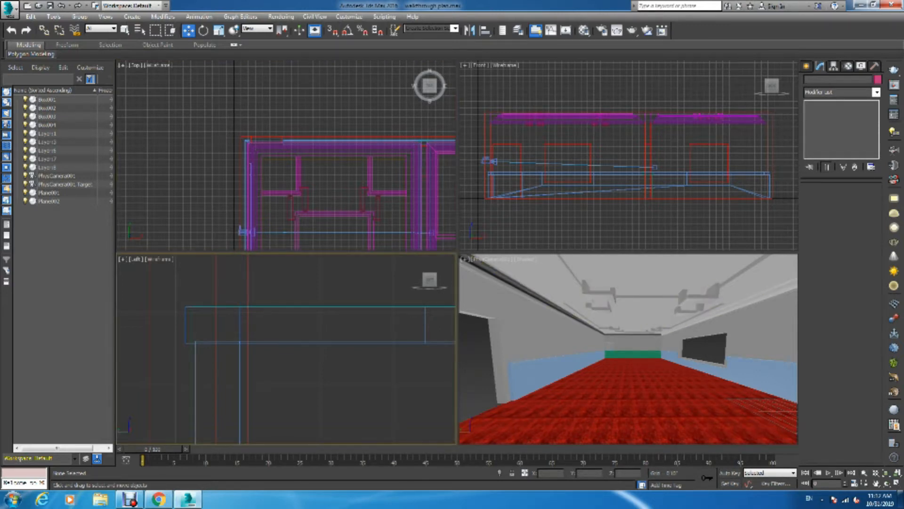
- Draw a cutter box over the door opening in the left view, about 7'4" by 3'10" and about 4'2" deep
{"action": "key", "text": "z"}
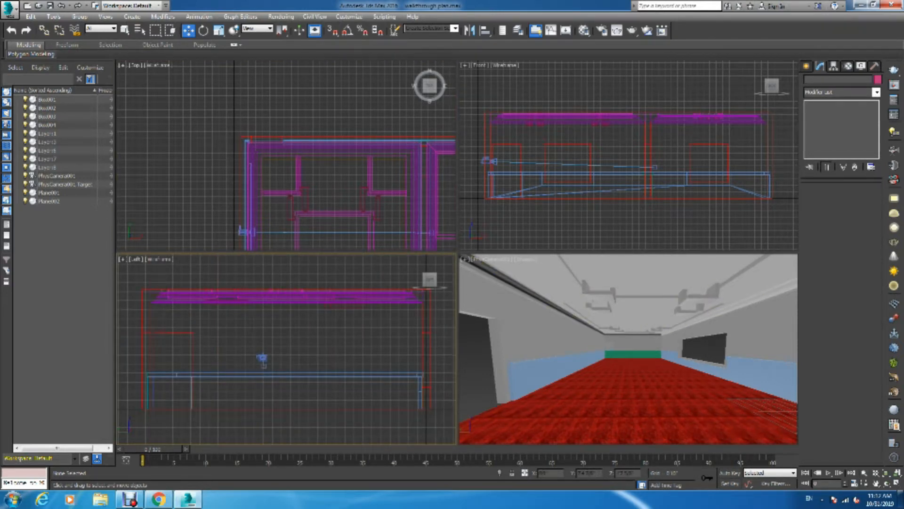
{"action": "key", "text": "alt+w"}
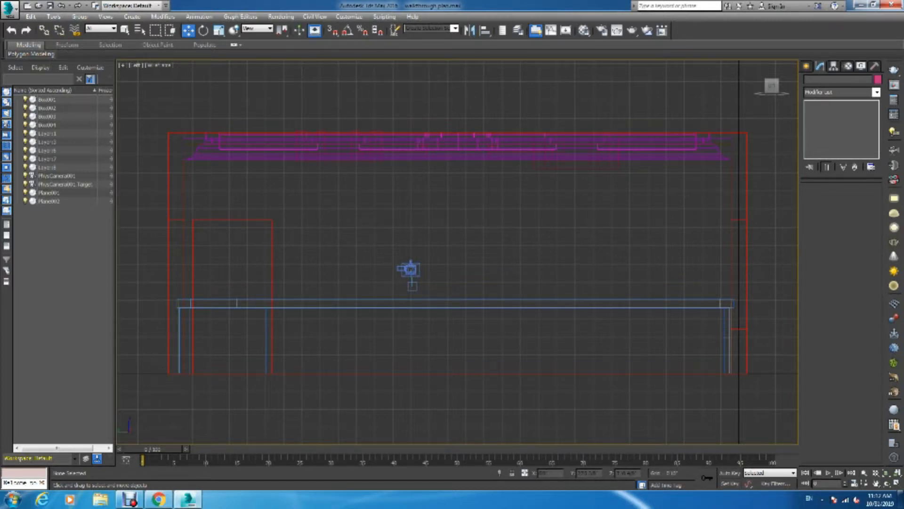
{"action": "left_click", "coordinate": [807, 66]}
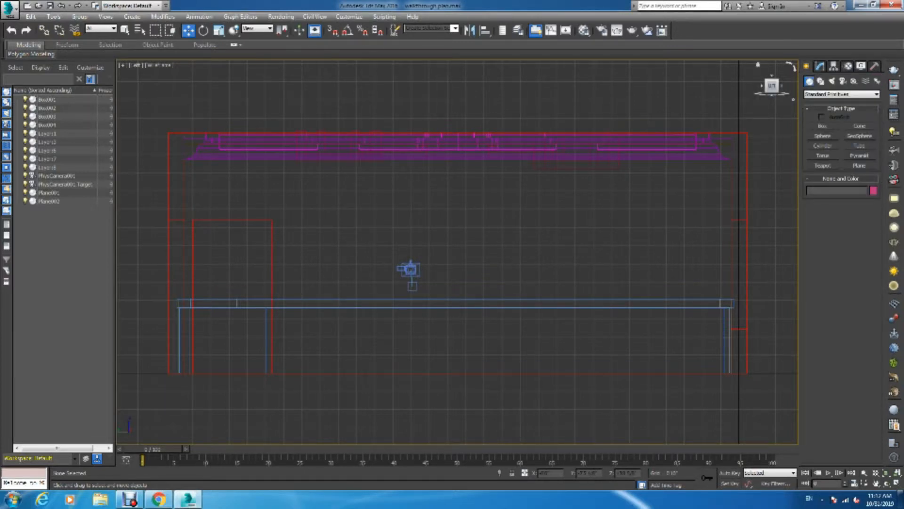
{"action": "left_click", "coordinate": [823, 126]}
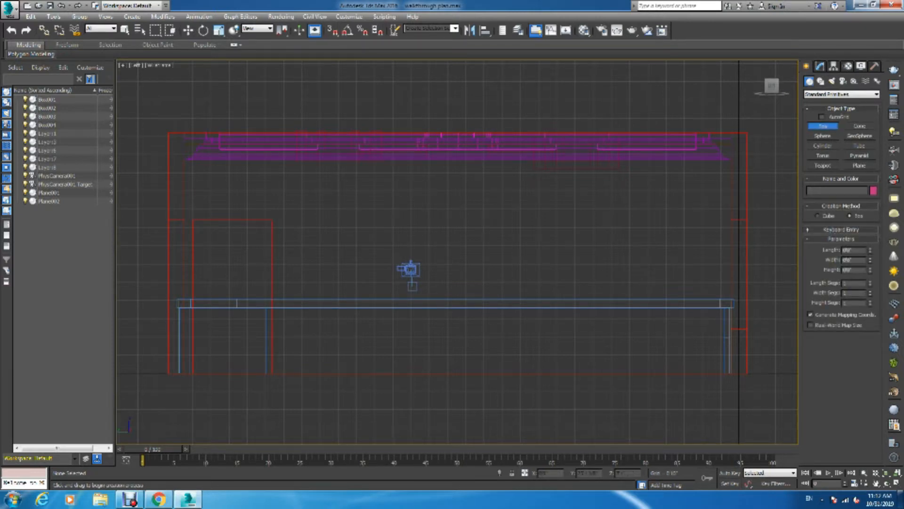
{"action": "left_click_drag", "start_coordinate": [189, 218], "coordinate": [274, 378]}
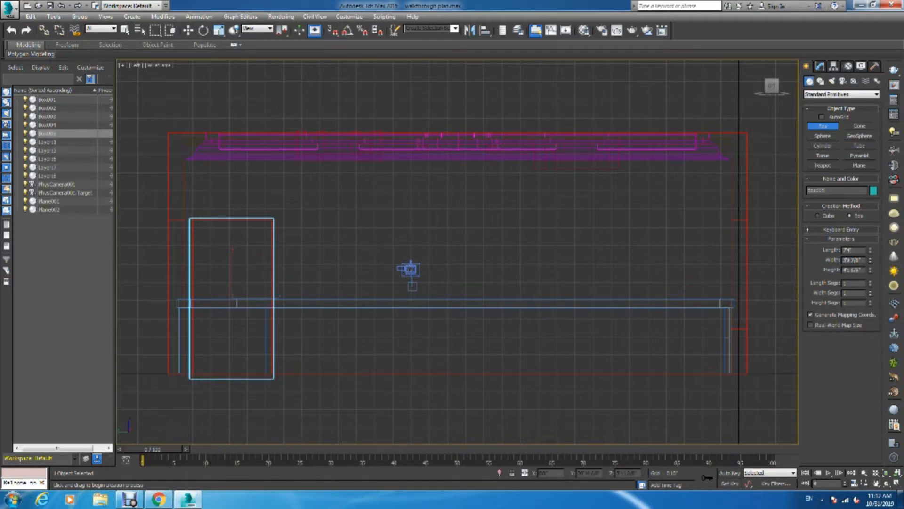
{"action": "key", "text": "w"}
{"action": "key", "text": "alt+w"}
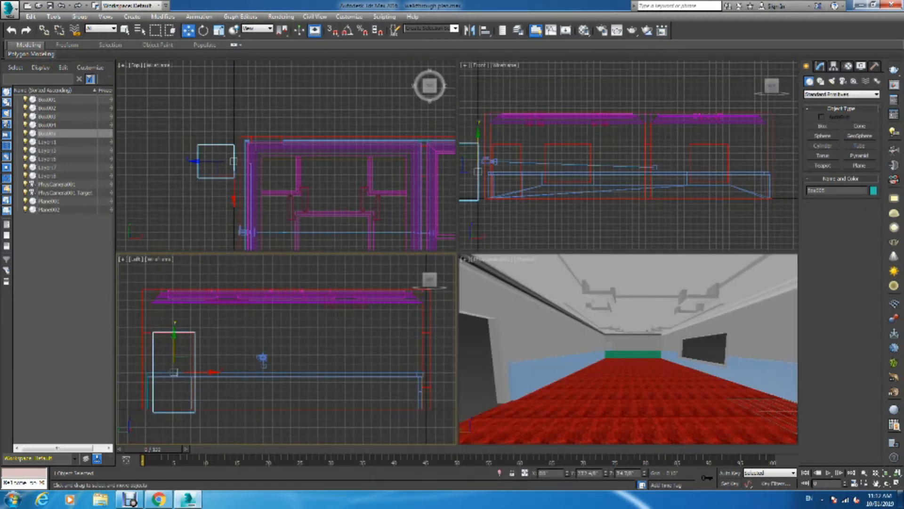
- Copy the door-sized box along X in the top view so the copy straddles the partition wall, and clear the selection
{"action": "right_click", "coordinate": [215, 161]}
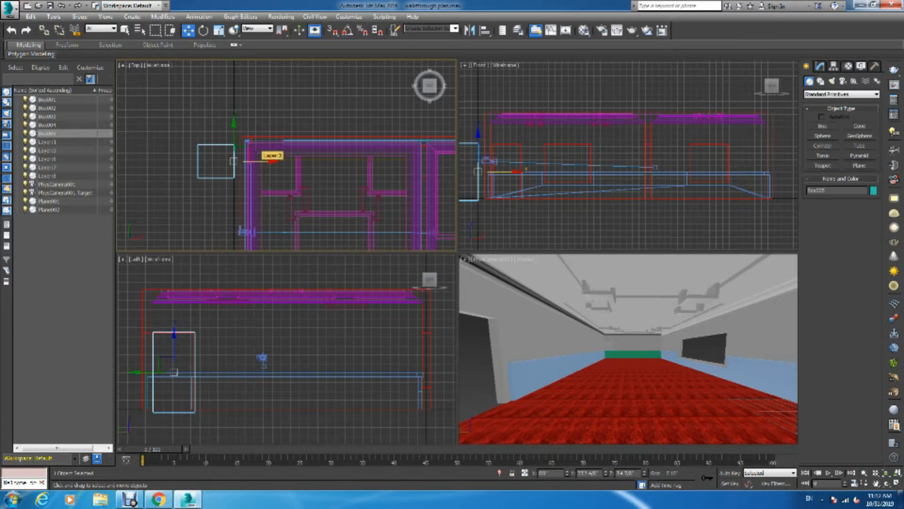
{"action": "left_click_drag", "start_coordinate": [268, 162], "coordinate": [471, 162]}
{"action": "left_click", "coordinate": [452, 288]}
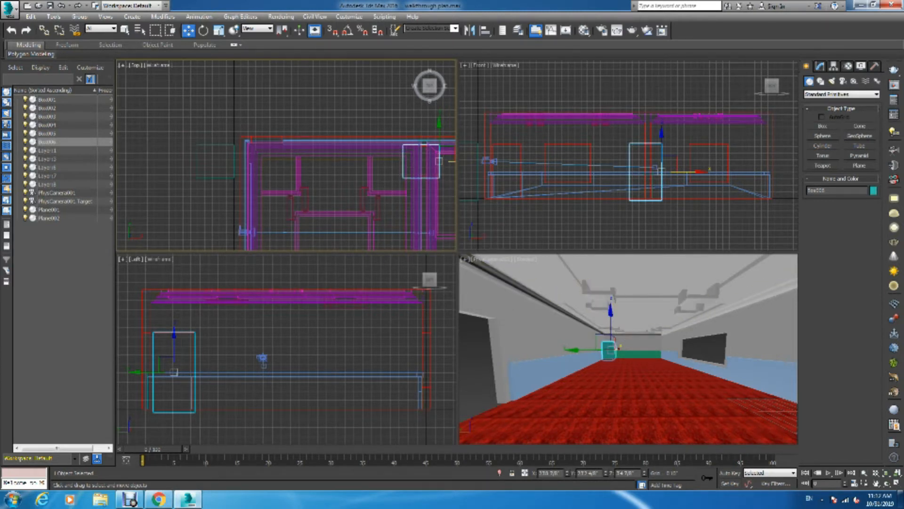
{"action": "left_click", "coordinate": [221, 347]}
- Cut the door opening out of the cap strip with a Boolean subtraction, using the copied box as operand B
{"action": "scroll", "coordinate": [159, 385], "scroll_direction": "up", "scroll_amount": 2}
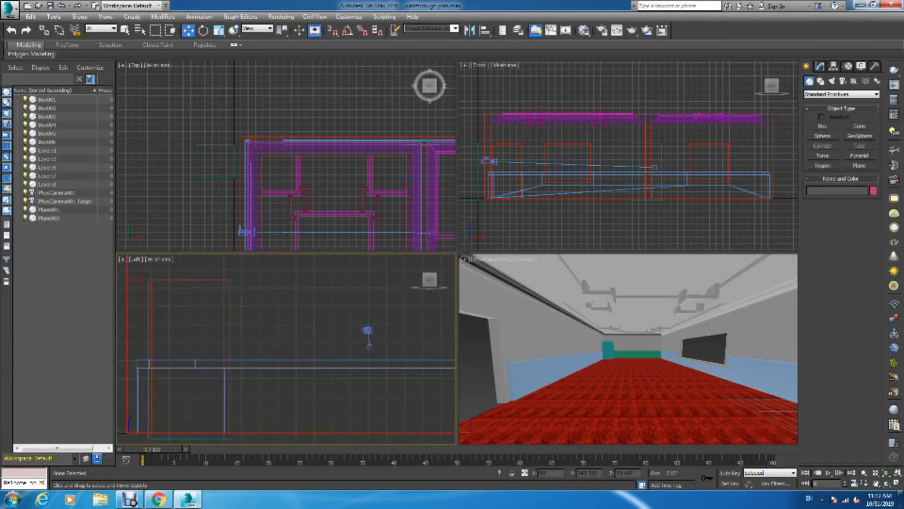
{"action": "scroll", "coordinate": [226, 278], "scroll_direction": "up", "scroll_amount": 2}
{"action": "scroll", "coordinate": [164, 386], "scroll_direction": "down", "scroll_amount": 6}
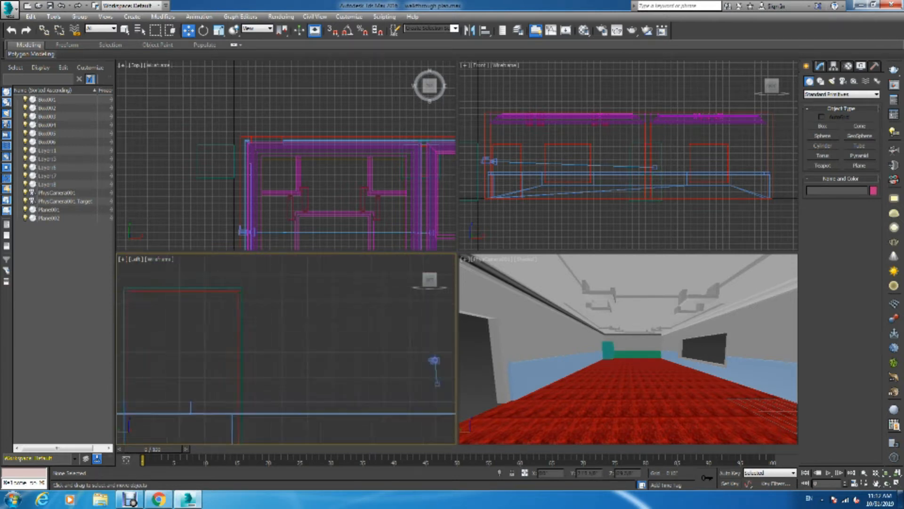
{"action": "left_click", "coordinate": [163, 401]}
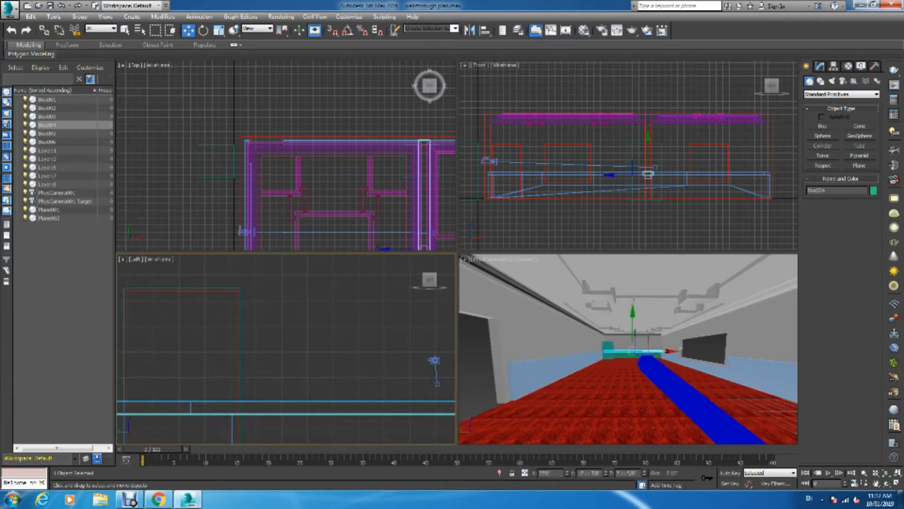
{"action": "left_click", "coordinate": [840, 95]}
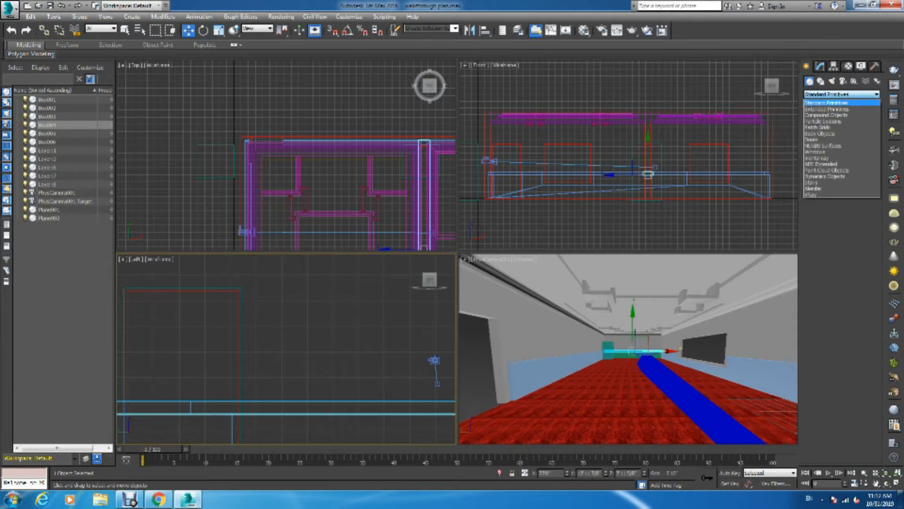
{"action": "left_click", "coordinate": [834, 114]}
{"action": "left_click", "coordinate": [822, 155]}
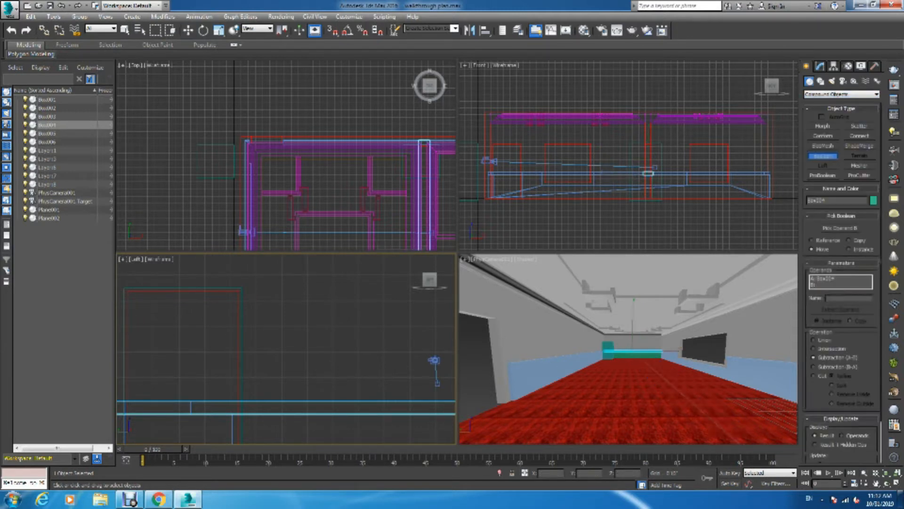
{"action": "left_click", "coordinate": [840, 227]}
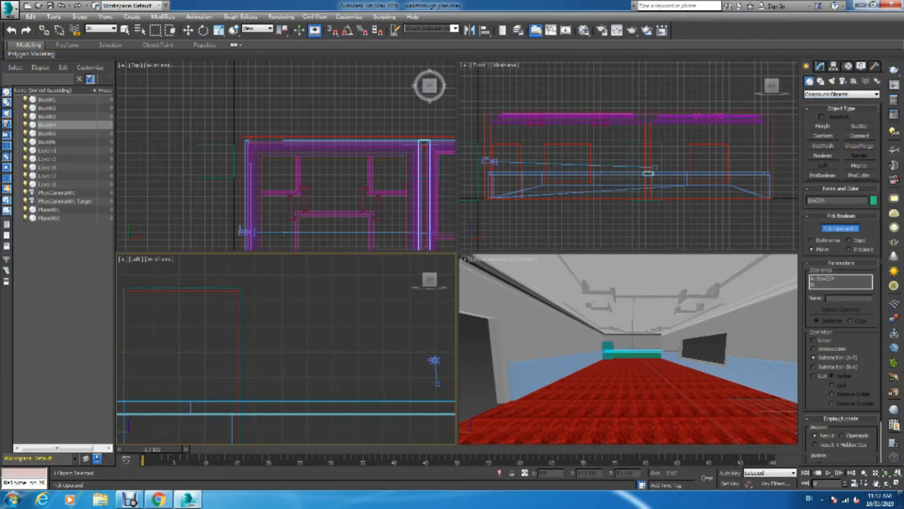
{"action": "left_click", "coordinate": [189, 287]}
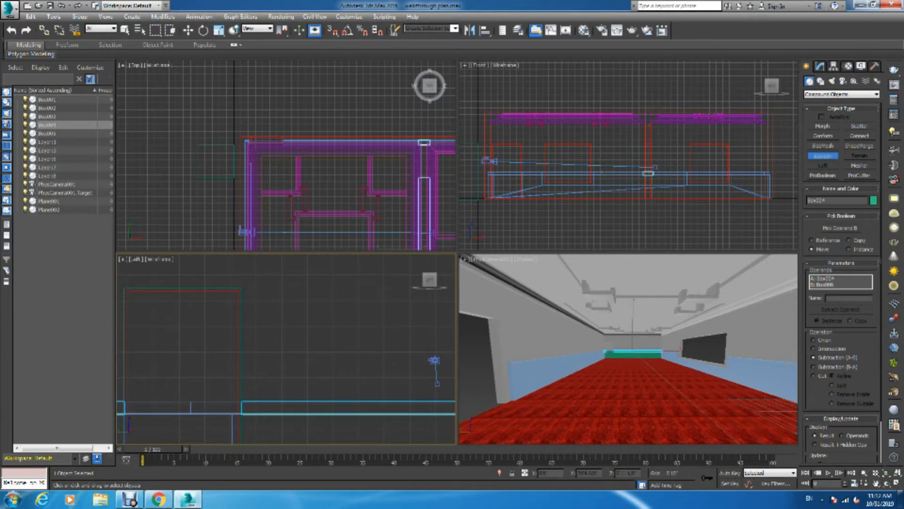
- Move the original door-sized box along X in the top view onto the partition wall, and clear the selection
{"action": "right_click", "coordinate": [188, 212]}
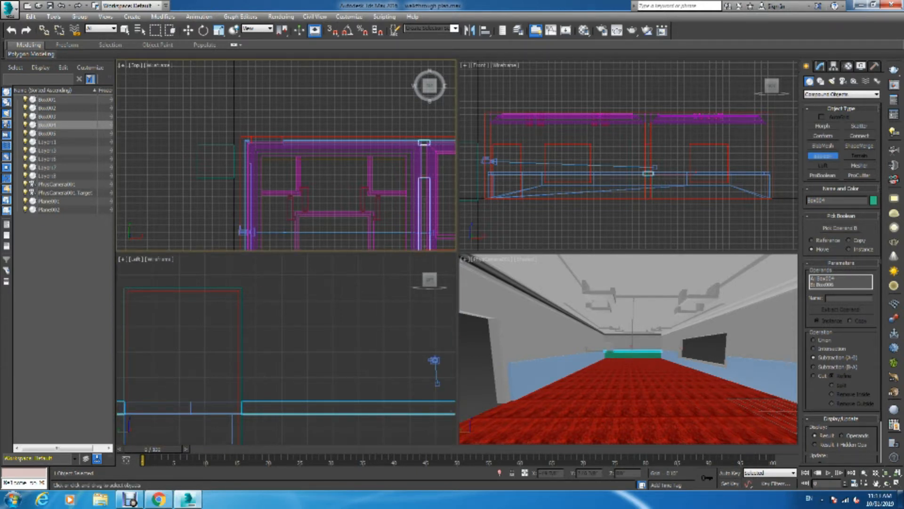
{"action": "key", "text": "w"}
{"action": "left_click", "coordinate": [234, 161]}
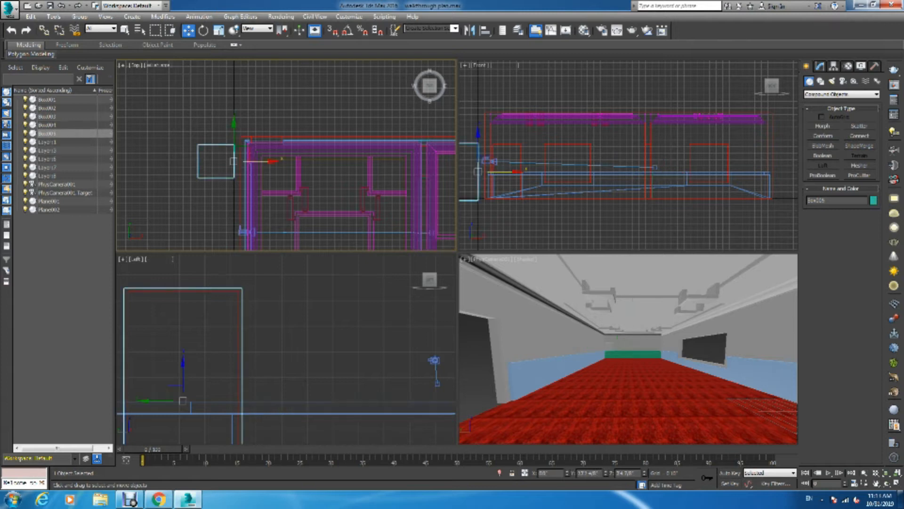
{"action": "left_click_drag", "start_coordinate": [255, 161], "coordinate": [438, 161]}
{"action": "left_click", "coordinate": [282, 358]}
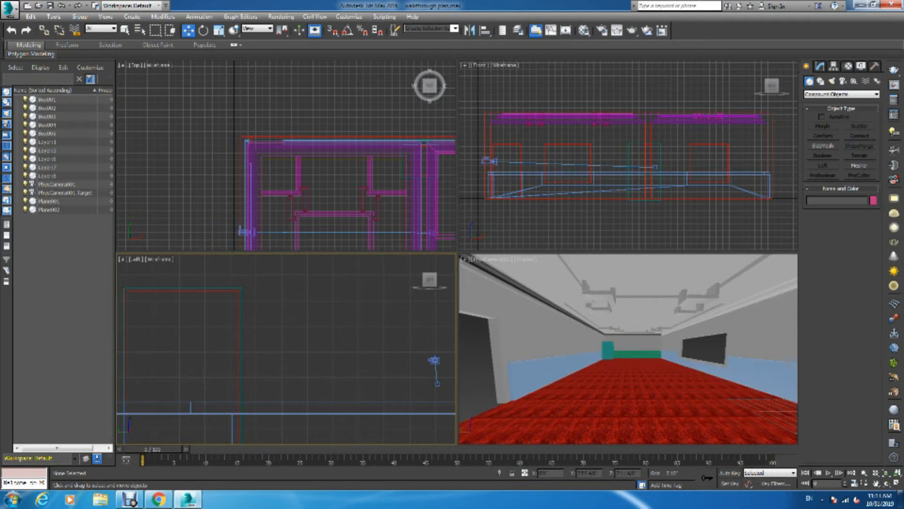
- Cut the door opening out of the partition box with a Boolean subtraction, using the remaining door-sized box as operand B
{"action": "scroll", "coordinate": [206, 355], "scroll_direction": "down", "scroll_amount": 3}
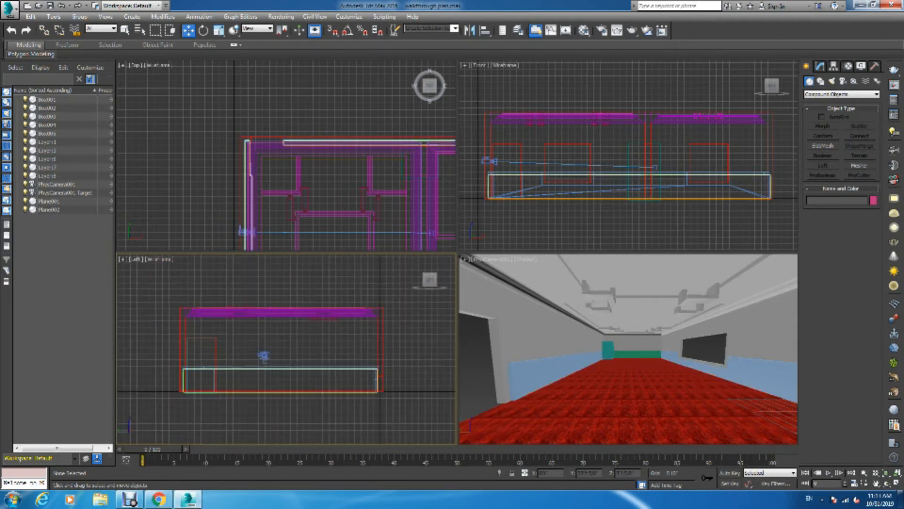
{"action": "scroll", "coordinate": [202, 372], "scroll_direction": "up", "scroll_amount": 6}
{"action": "scroll", "coordinate": [129, 371], "scroll_direction": "up", "scroll_amount": 5}
{"action": "scroll", "coordinate": [155, 358], "scroll_direction": "up", "scroll_amount": 2}
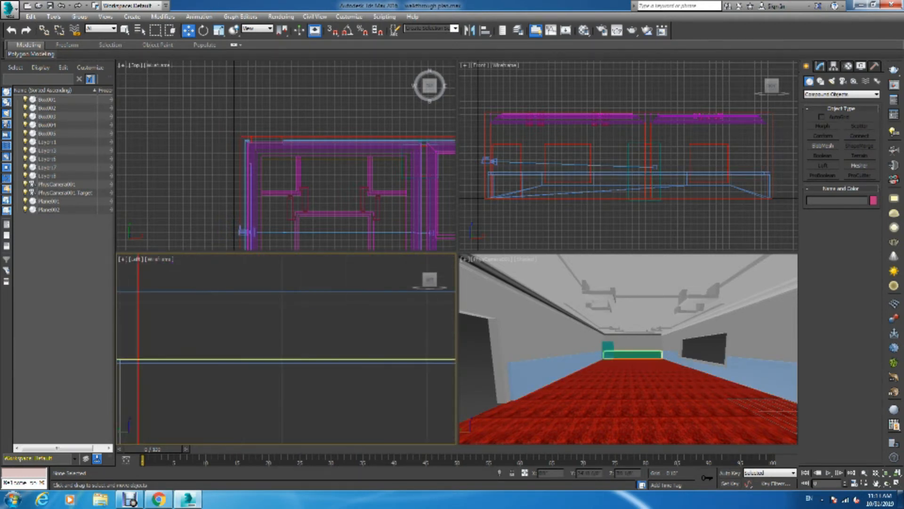
{"action": "left_click", "coordinate": [156, 359]}
{"action": "scroll", "coordinate": [286, 349], "scroll_direction": "down", "scroll_amount": 5}
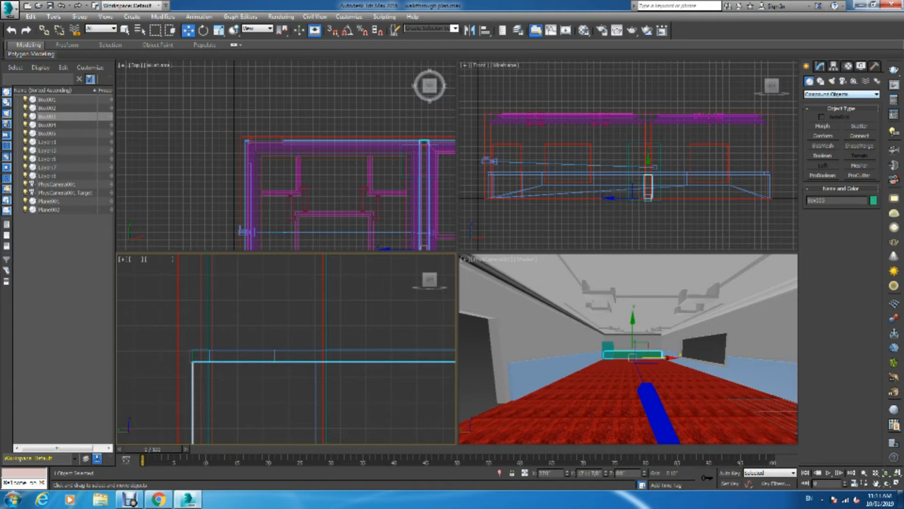
{"action": "left_click", "coordinate": [822, 156]}
{"action": "left_click", "coordinate": [841, 228]}
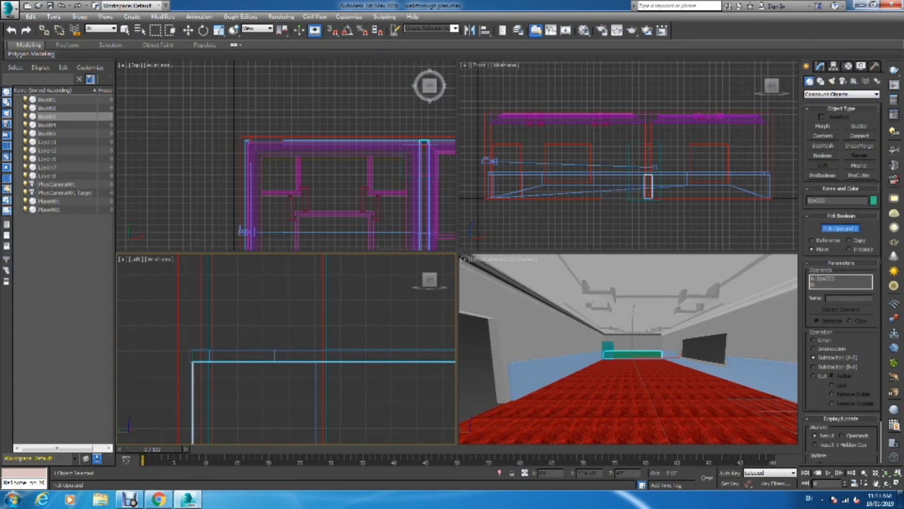
{"action": "left_click", "coordinate": [326, 325]}
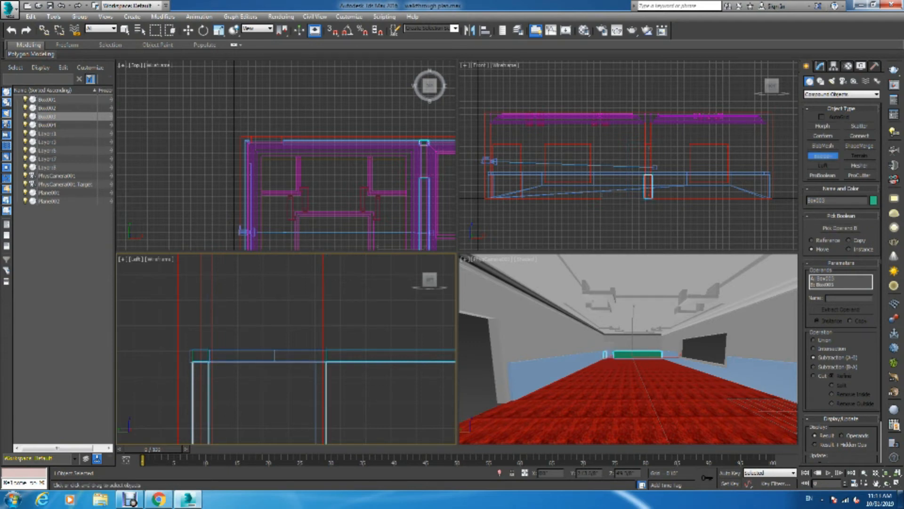
{"action": "key", "text": "w"}
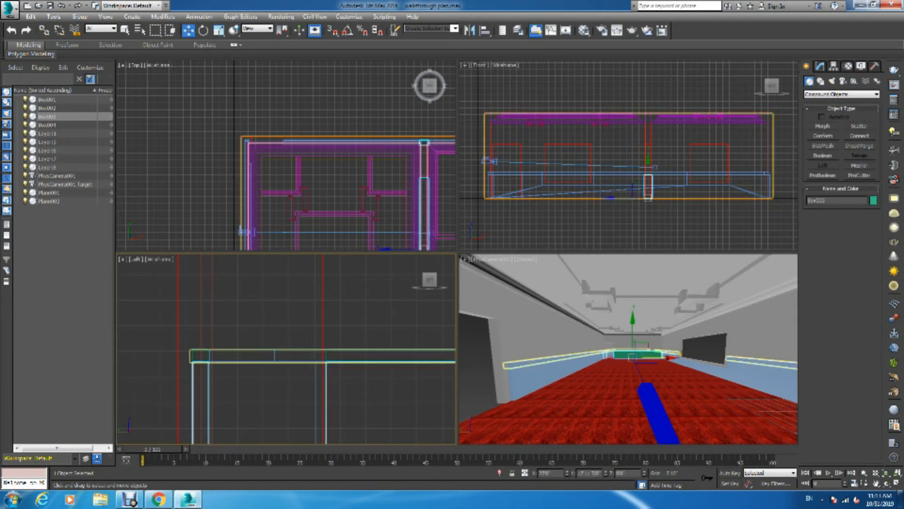
- Clear the selection and examine the whole model fitted in the top, front and left views
{"action": "left_click", "coordinate": [330, 108]}
{"action": "key", "text": "z"}
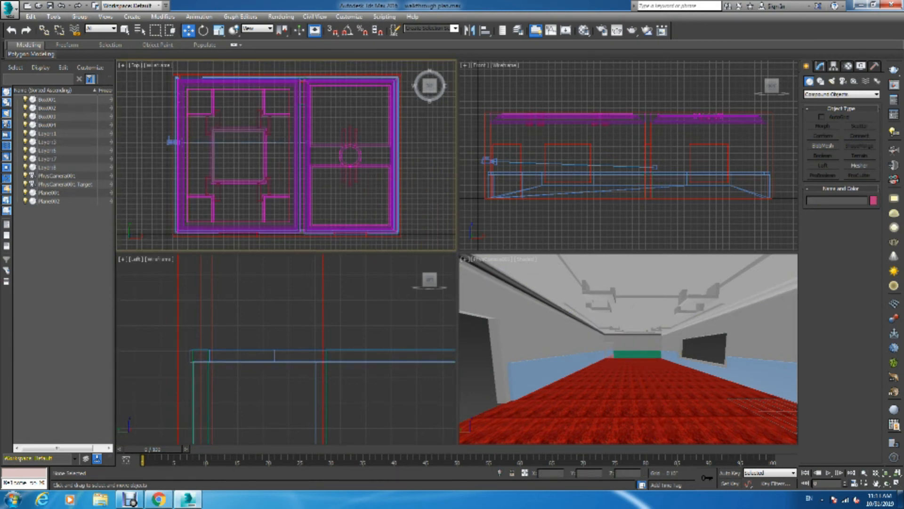
{"action": "left_click", "coordinate": [627, 221]}
{"action": "key", "text": "z"}
{"action": "left_click", "coordinate": [343, 329]}
{"action": "key", "text": "z"}
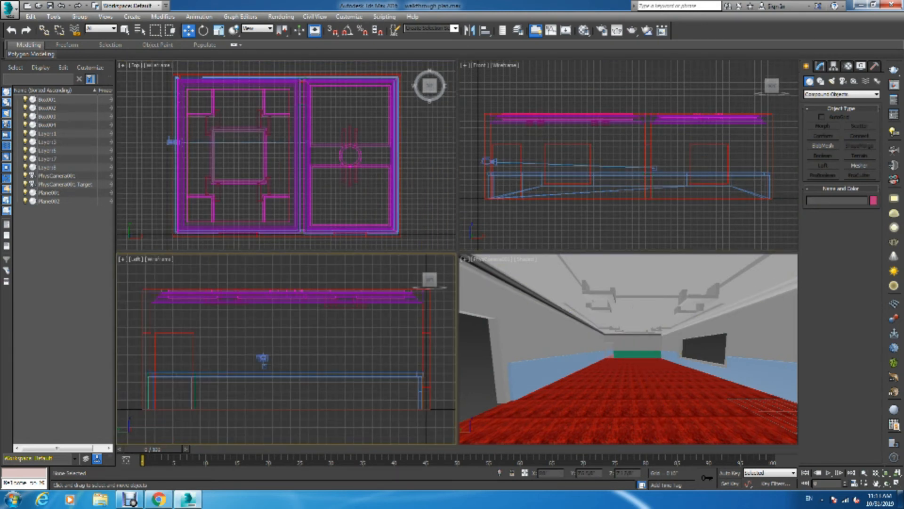